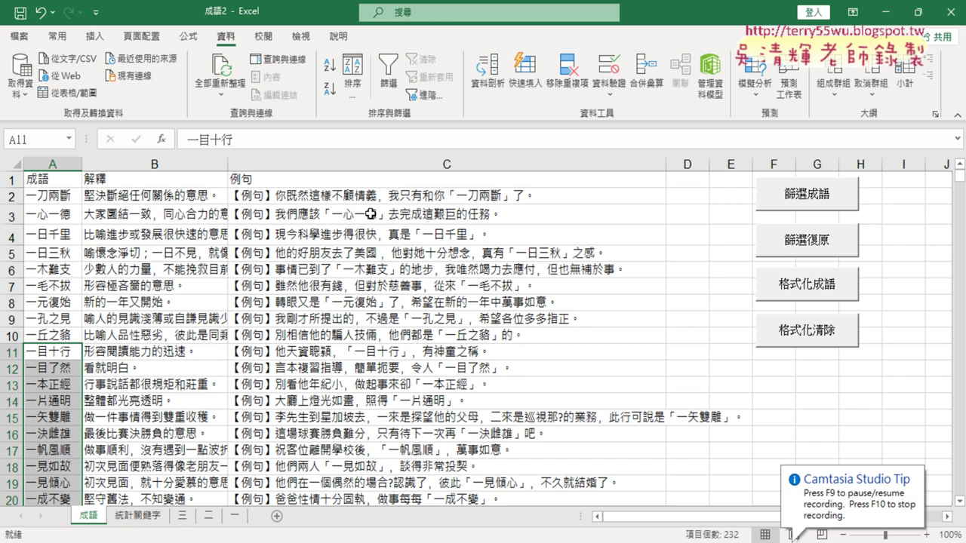
Inspect the 篩選成語 button's options, then return to the 成語 header cell A1
click(344, 304)
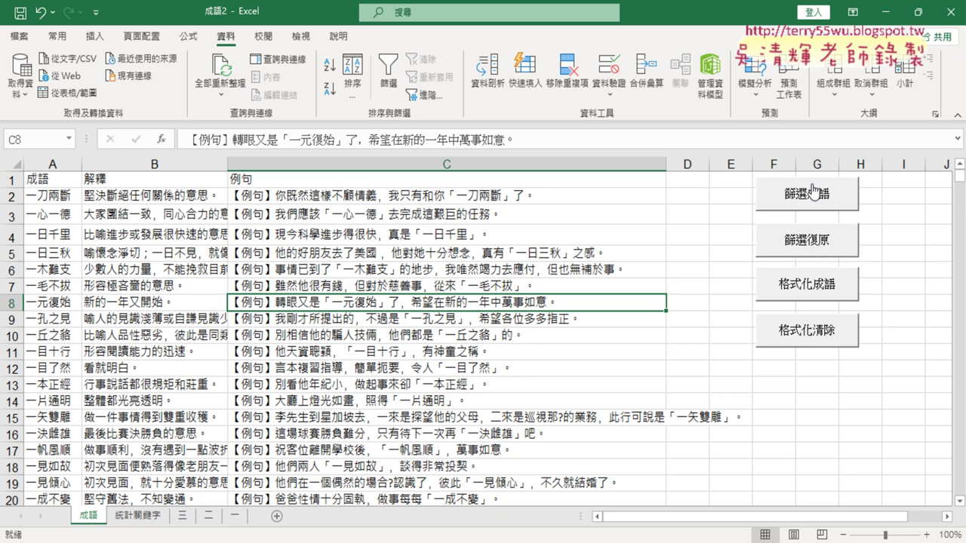
right_click(816, 198)
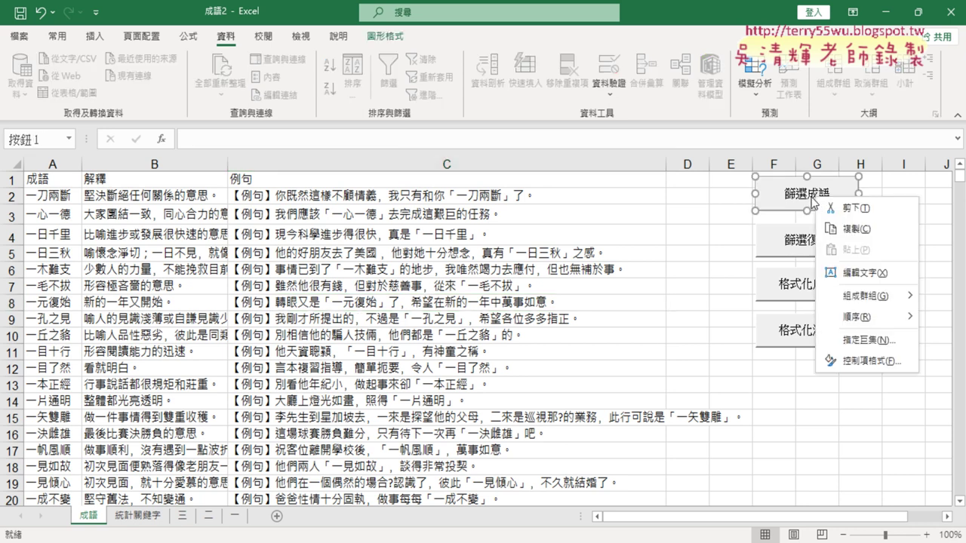
key(Escape)
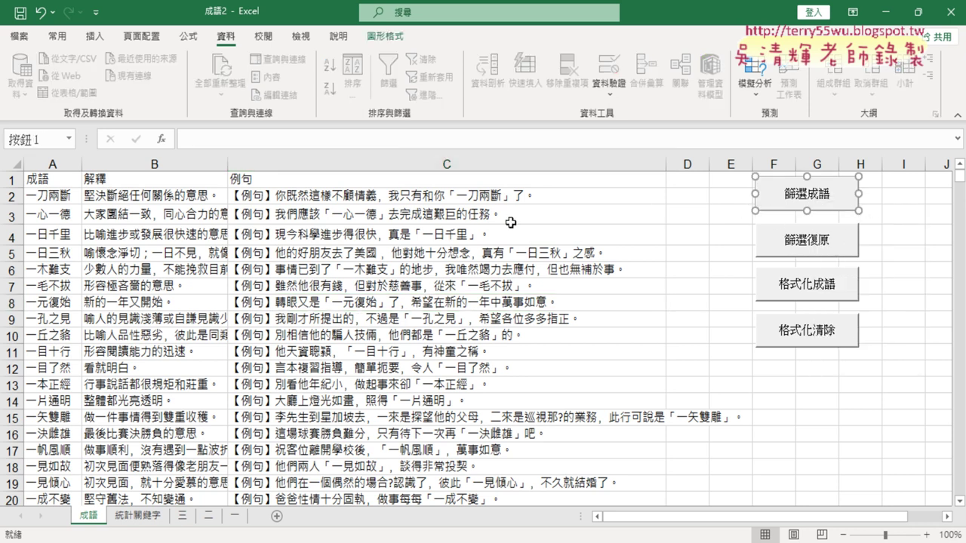
click(424, 253)
click(66, 181)
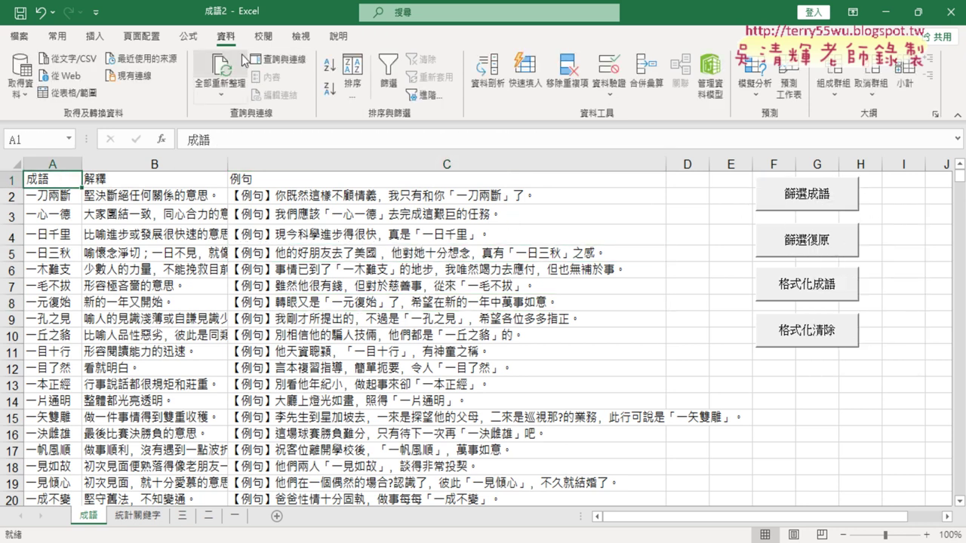
Turn AutoFilter on, view the 成語 column filter options, then turn it off
click(388, 72)
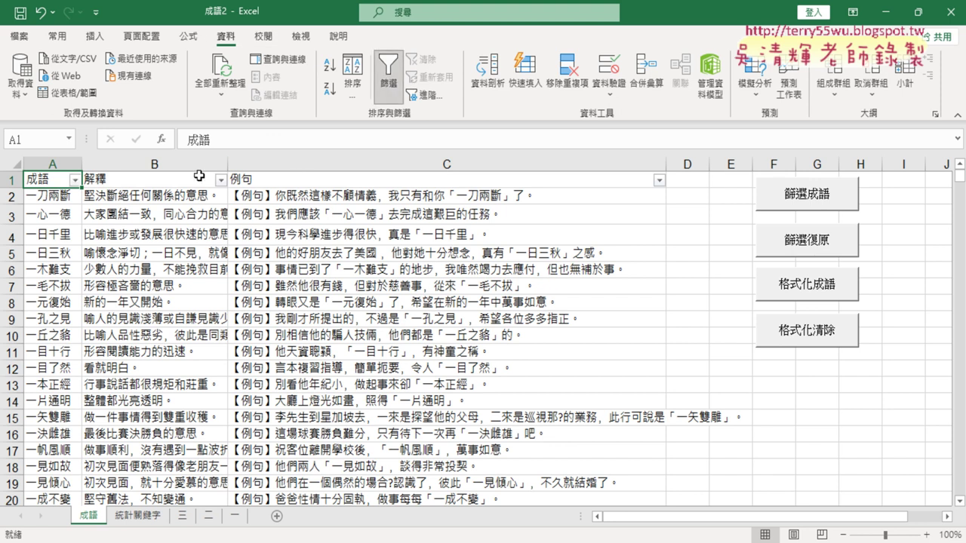
click(75, 180)
mouse_move(98, 317)
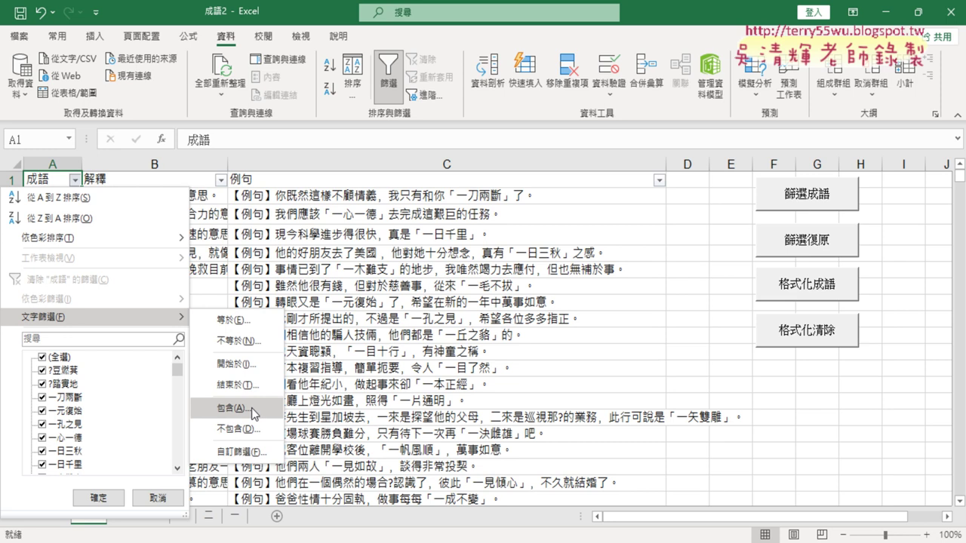
click(390, 75)
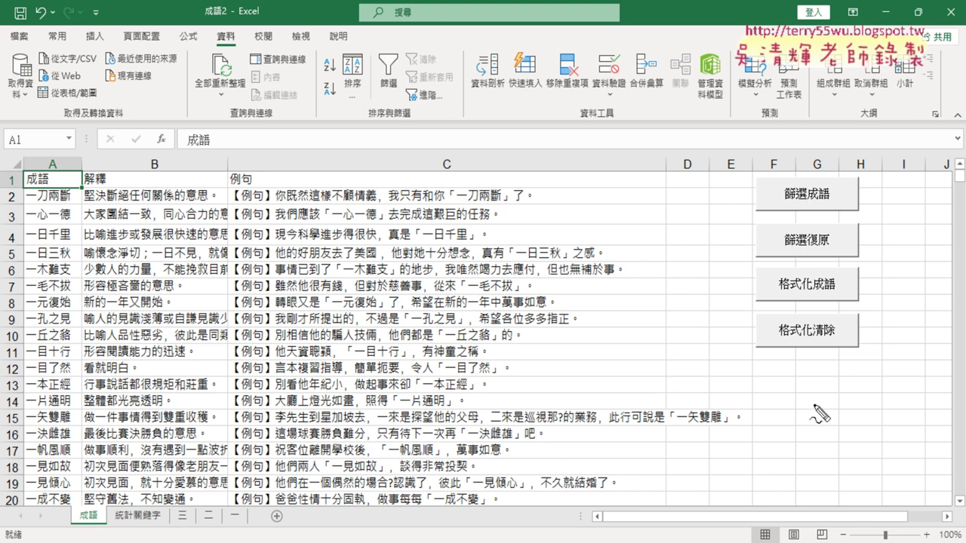
mouse_move(803, 358)
mouse_down()
mouse_move(732, 165)
mouse_move(798, 387)
mouse_up()
drag(625, 87, 709, 181)
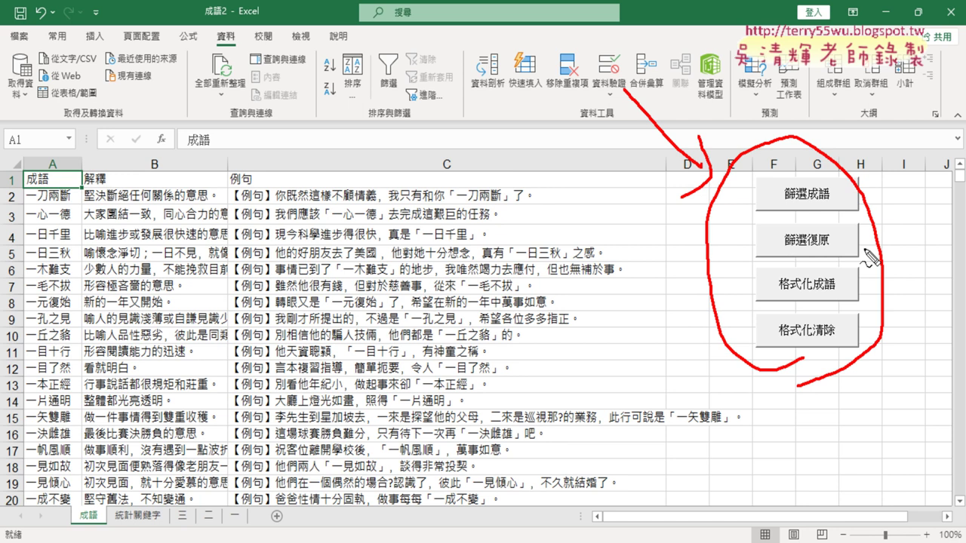
key(Escape)
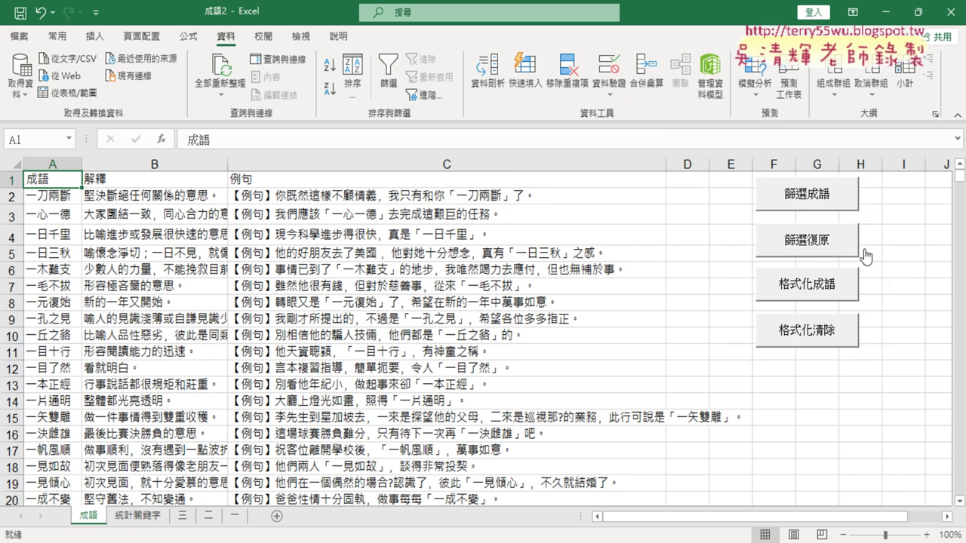
Run the 篩選成語 macro with keyword 九 to show the 8 matching idioms
click(833, 207)
text(ㄐㄧㄡ)
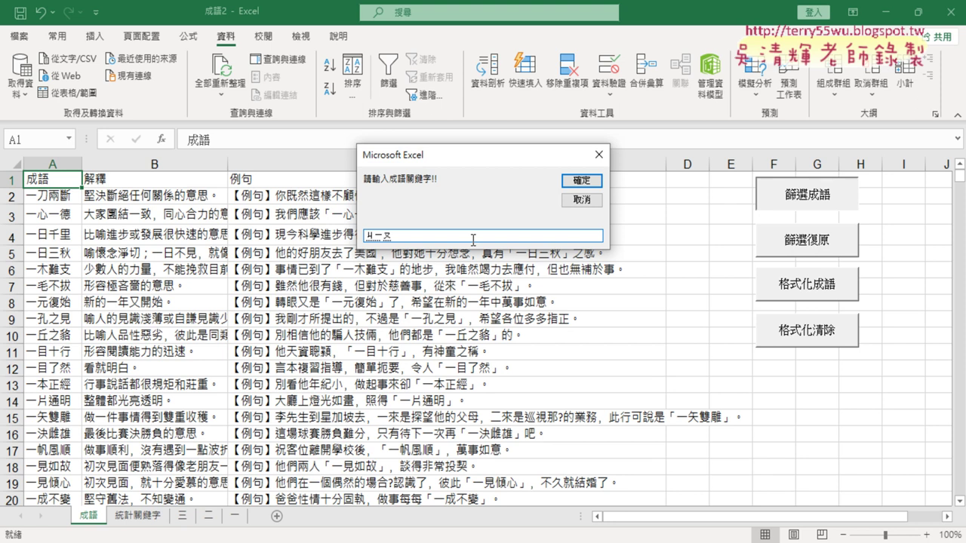
key(3)
double_click(381, 238)
click(420, 236)
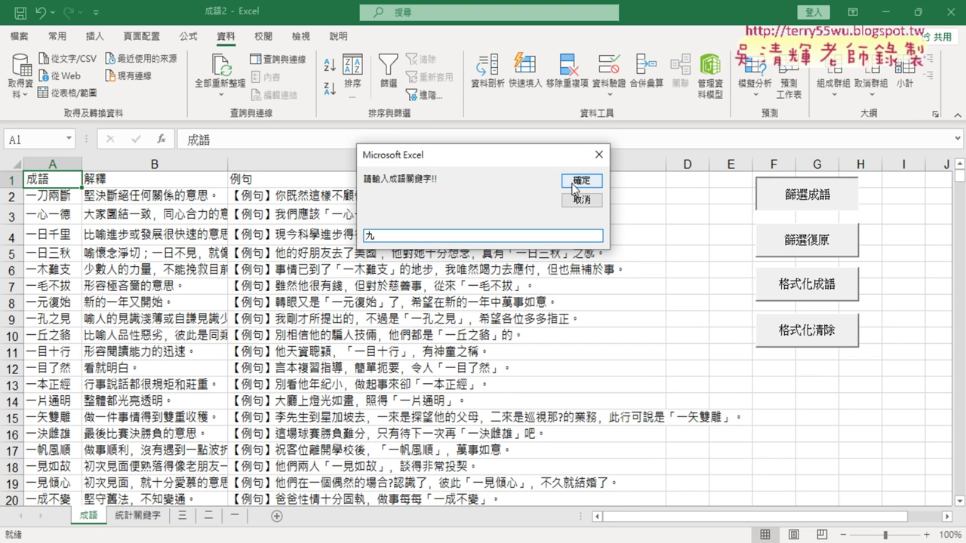
click(576, 181)
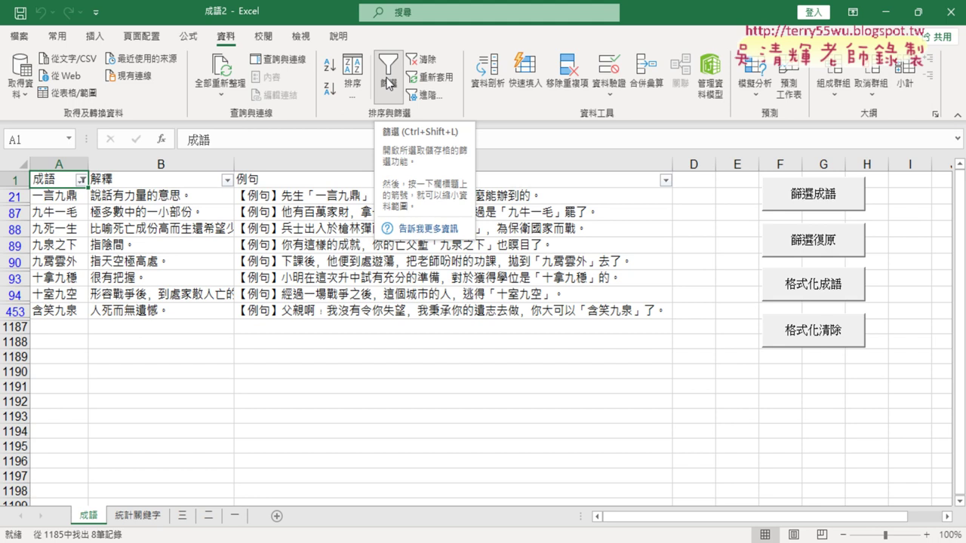
Make row 21 taller, undoing the header-row and row 86 changes, then select A1:C94
drag(27, 187, 26, 208)
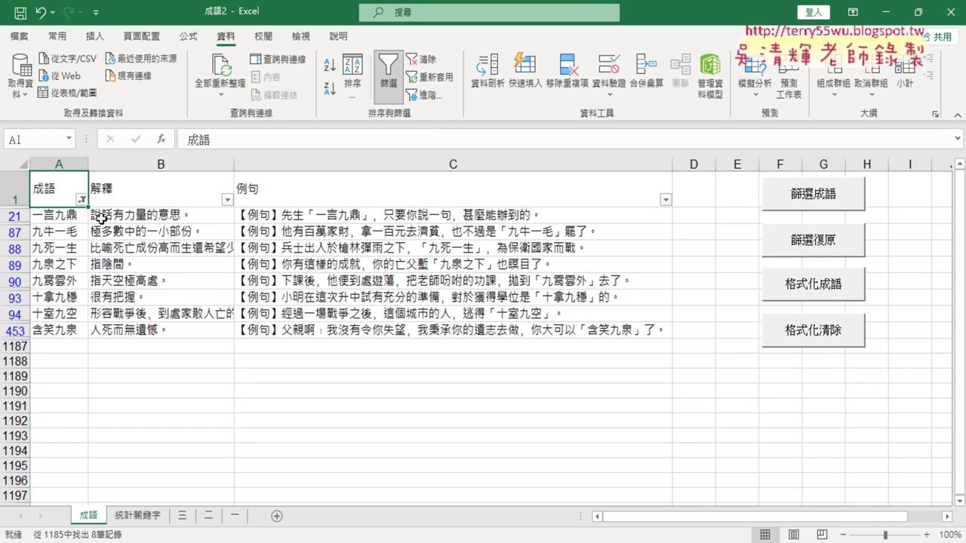
key(ctrl+z)
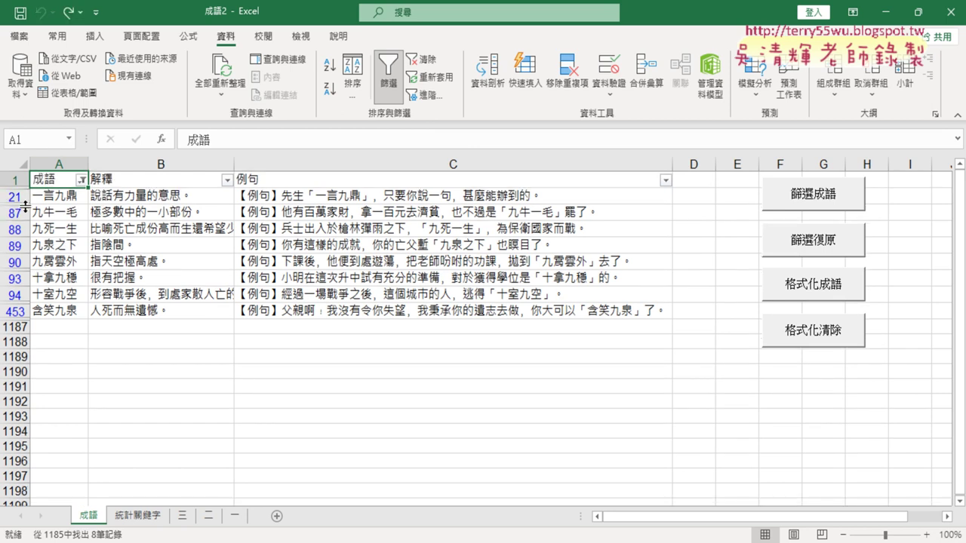
drag(23, 204, 19, 230)
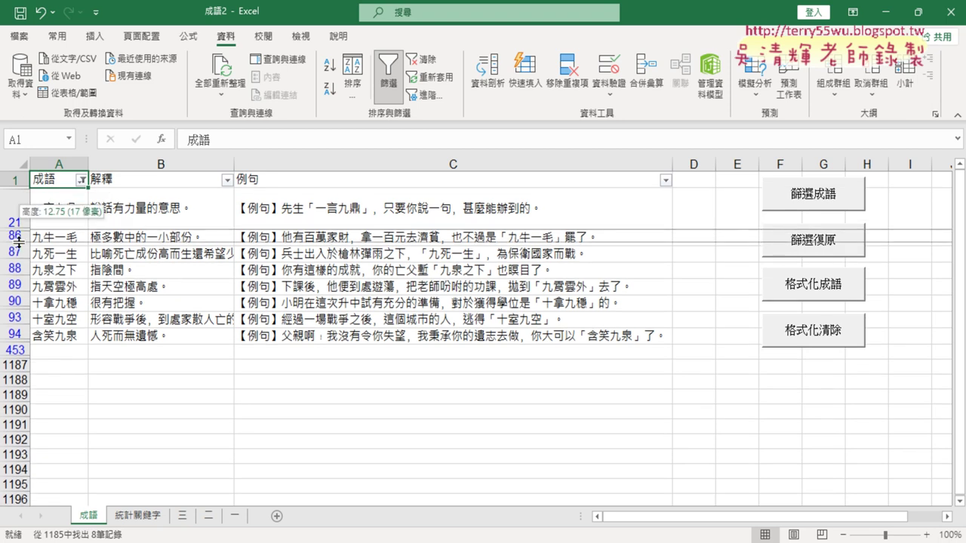
drag(19, 230, 19, 252)
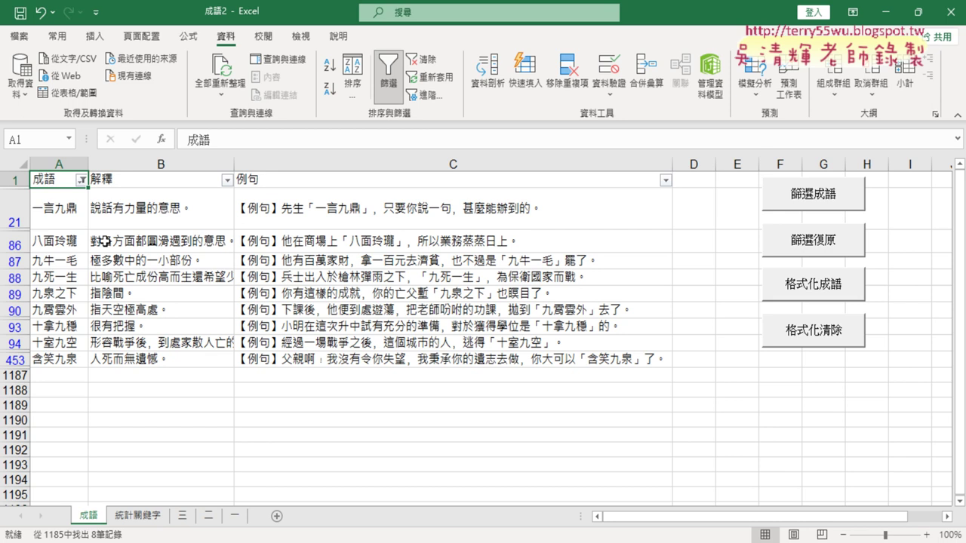
key(ctrl+z)
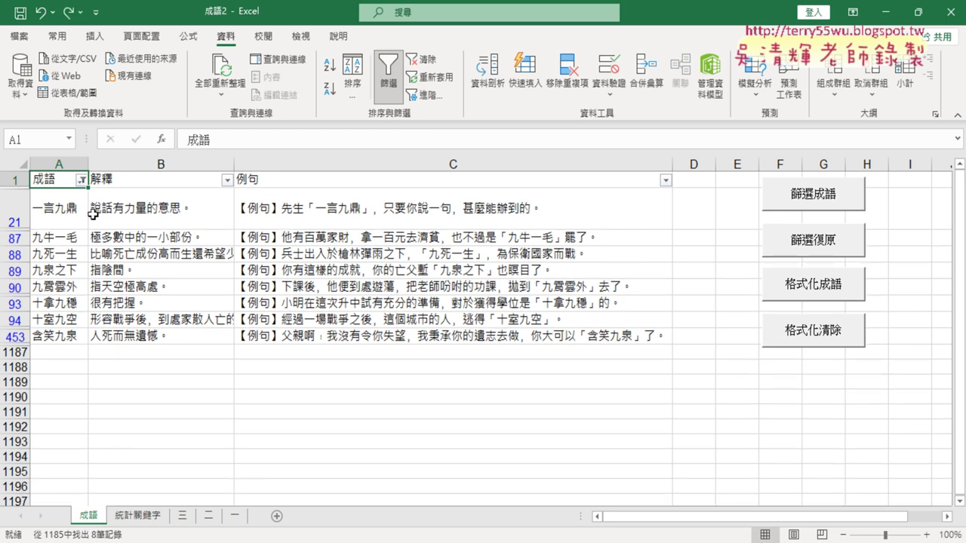
mouse_move(70, 181)
mouse_down()
mouse_move(412, 326)
mouse_move(411, 337)
mouse_up()
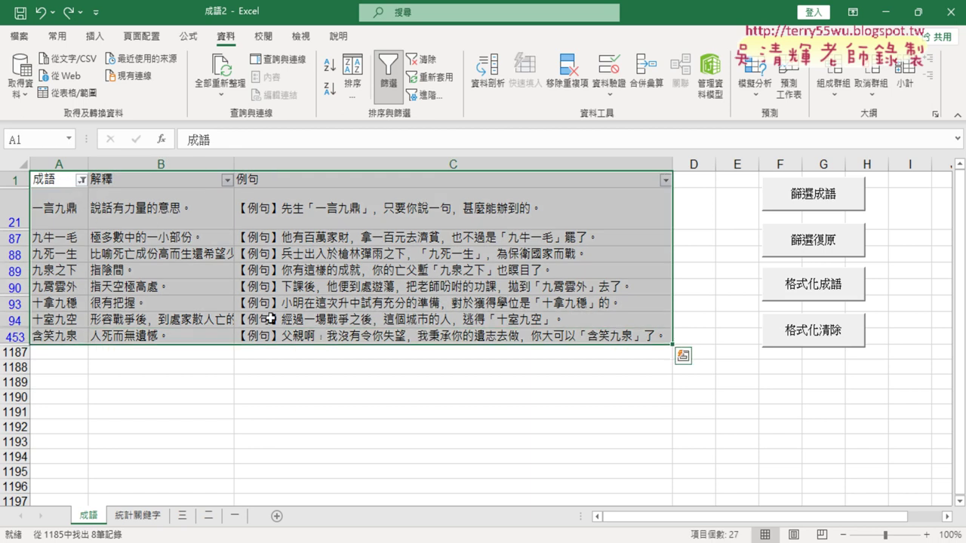
Copy the filtered 九 idiom rows and insert the new worksheet 工作表1
key(ctrl+c)
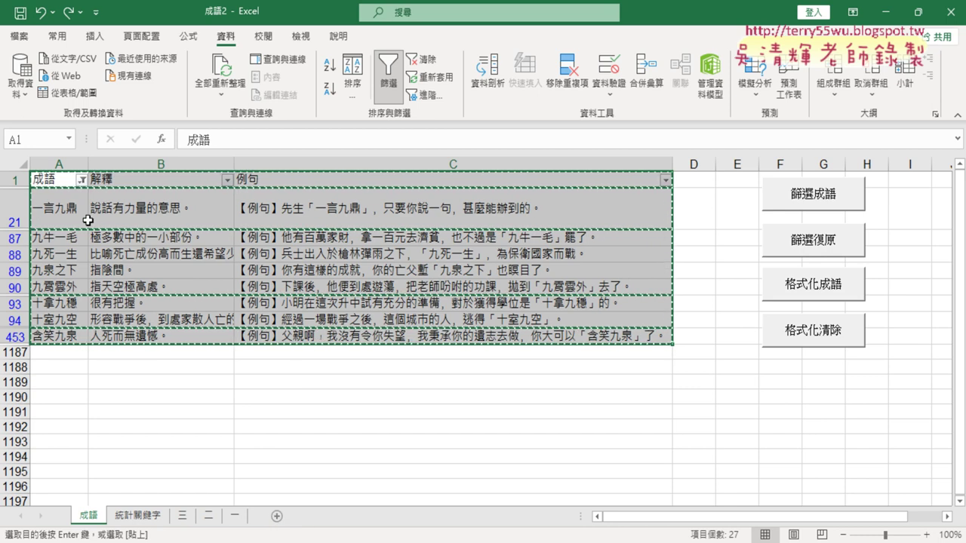
click(278, 519)
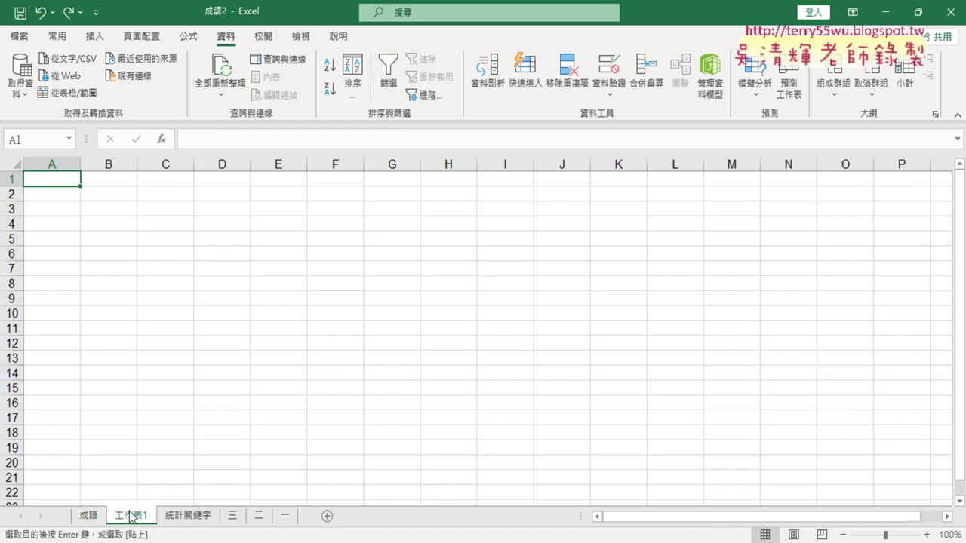
Rename the new sheet to 九 and move it after sheet 一
drag(131, 518, 184, 520)
text(ㄐ)
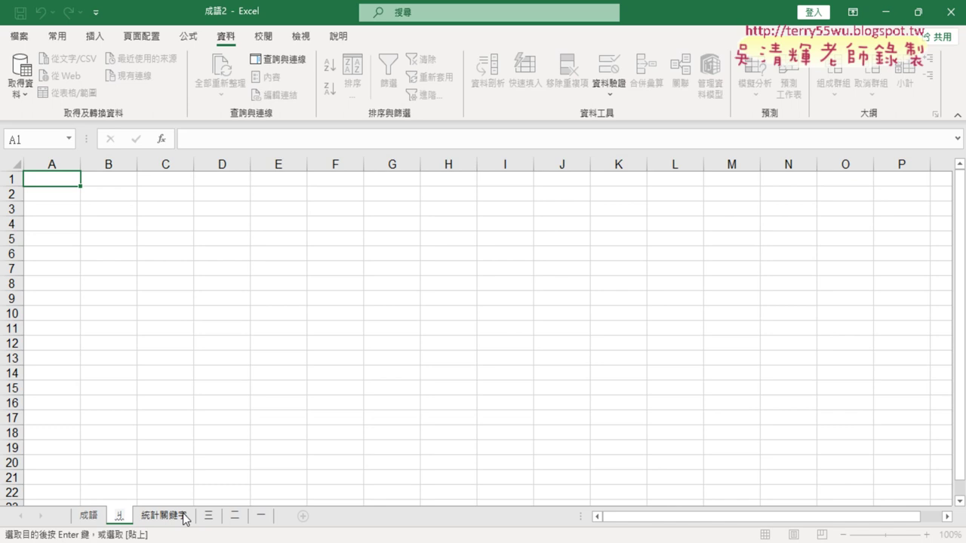
text(ㄧㄡˇ)
click(119, 516)
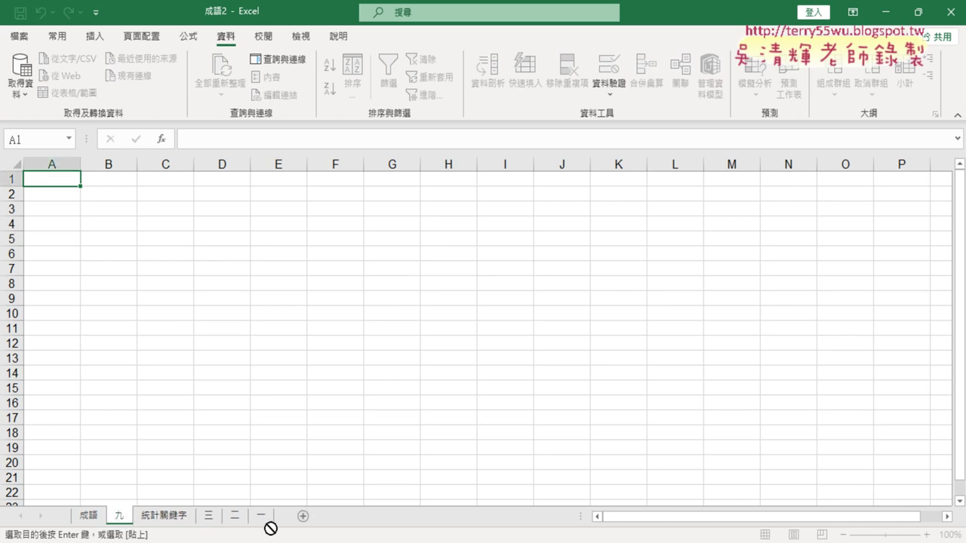
drag(270, 528, 291, 519)
Copy the filtered table from the 成語 sheet and switch to sheet 九
click(89, 516)
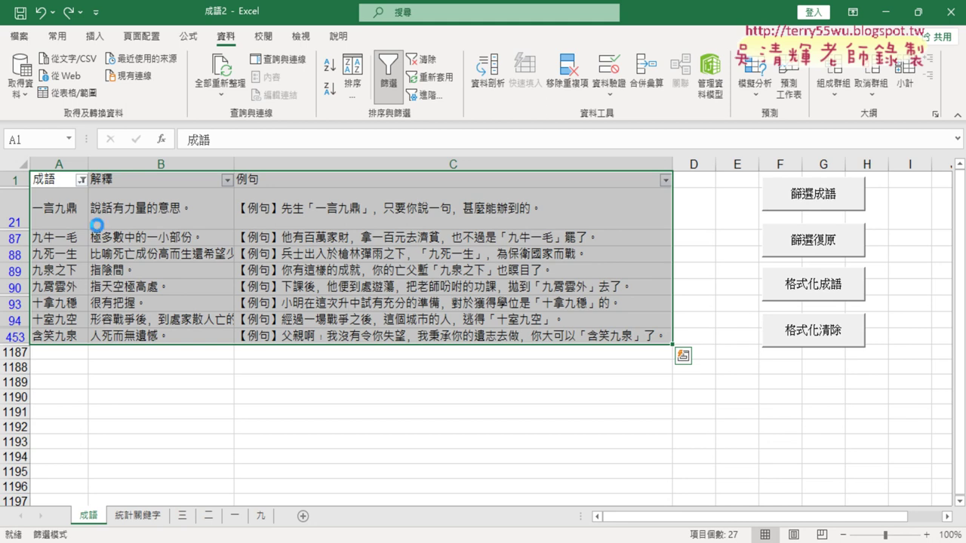
key(ctrl+c)
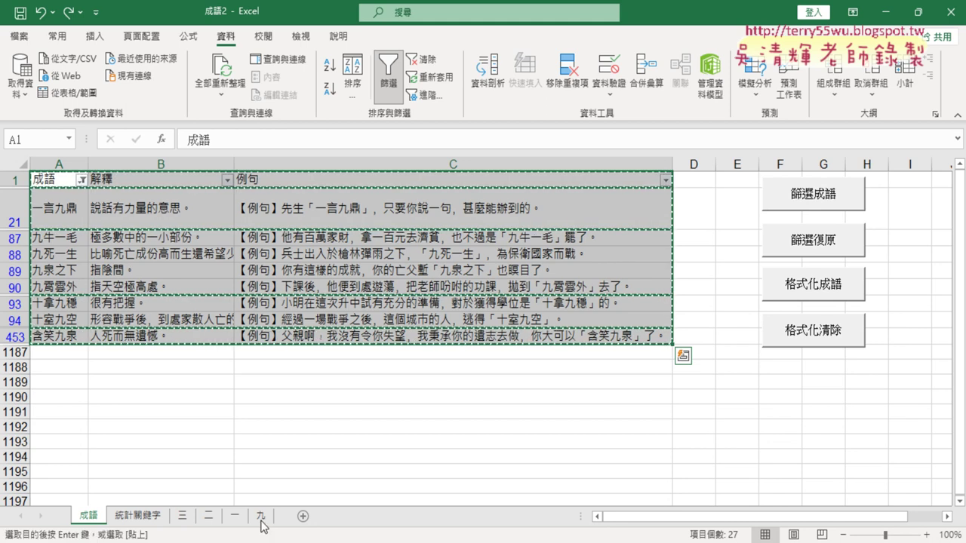
click(260, 516)
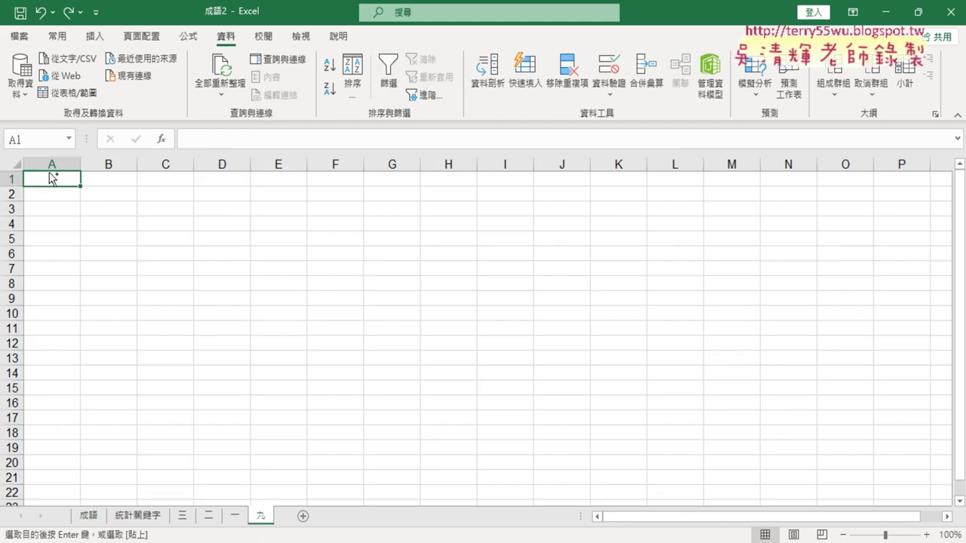
Paste the 九 idioms into the sheet and AutoFit columns A through C
key(ctrl+v)
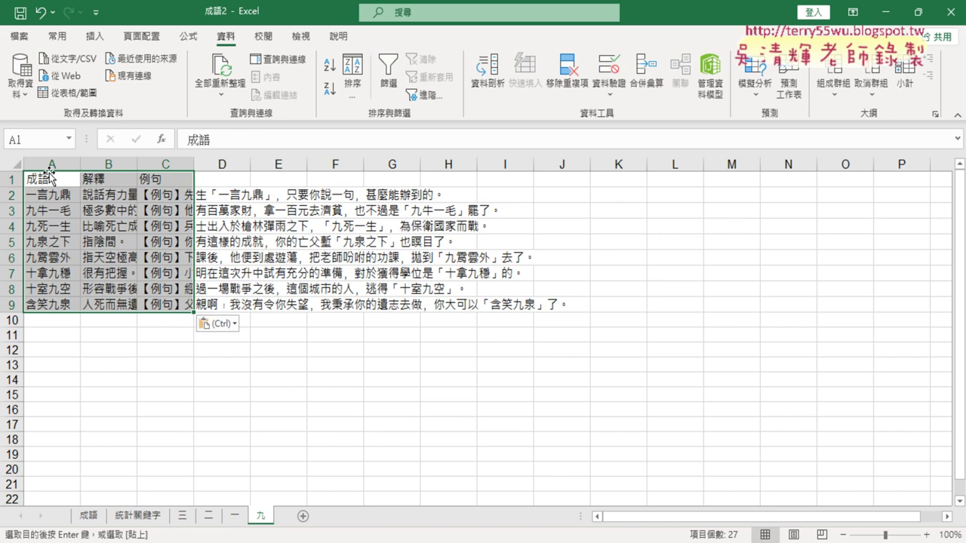
drag(43, 163, 181, 158)
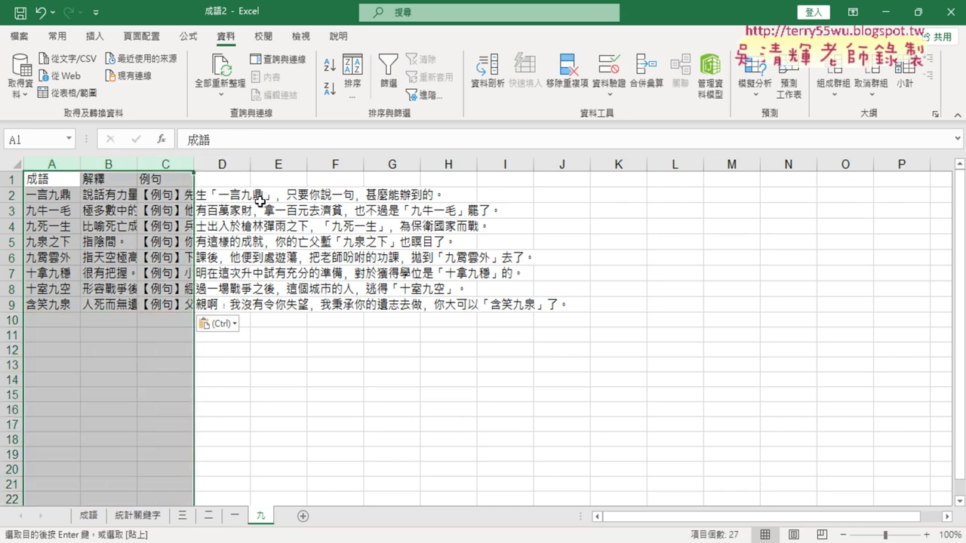
drag(45, 163, 176, 165)
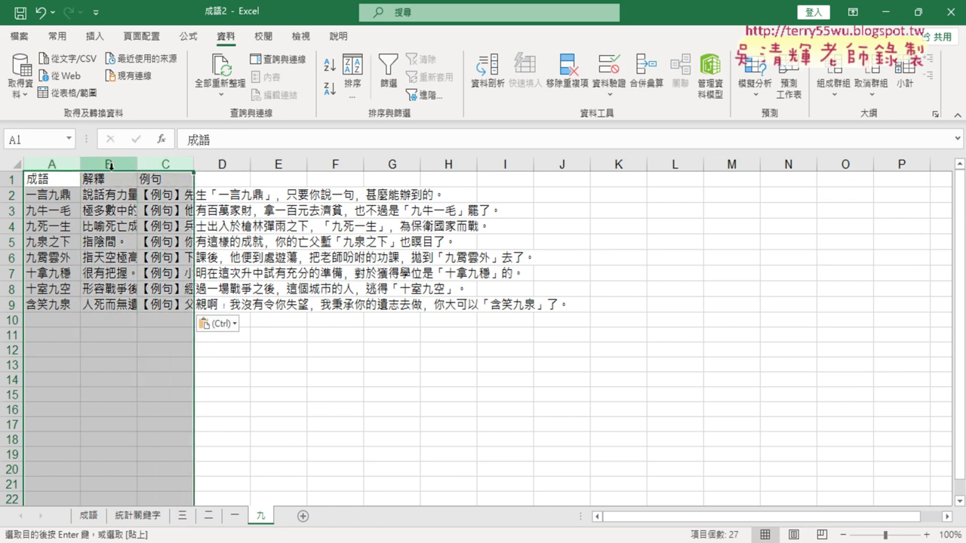
drag(78, 163, 145, 162)
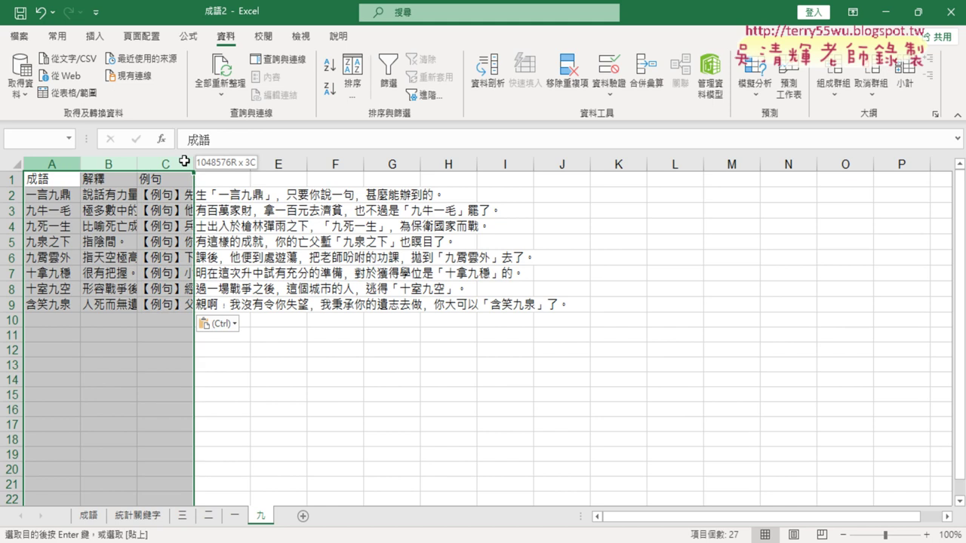
double_click(79, 164)
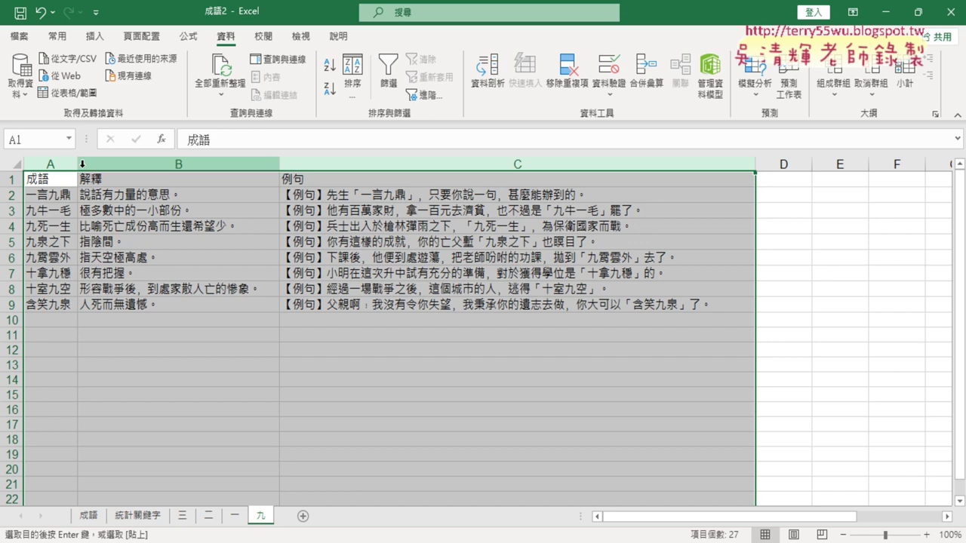
Select the pasted table range A1:C9
drag(64, 182, 423, 311)
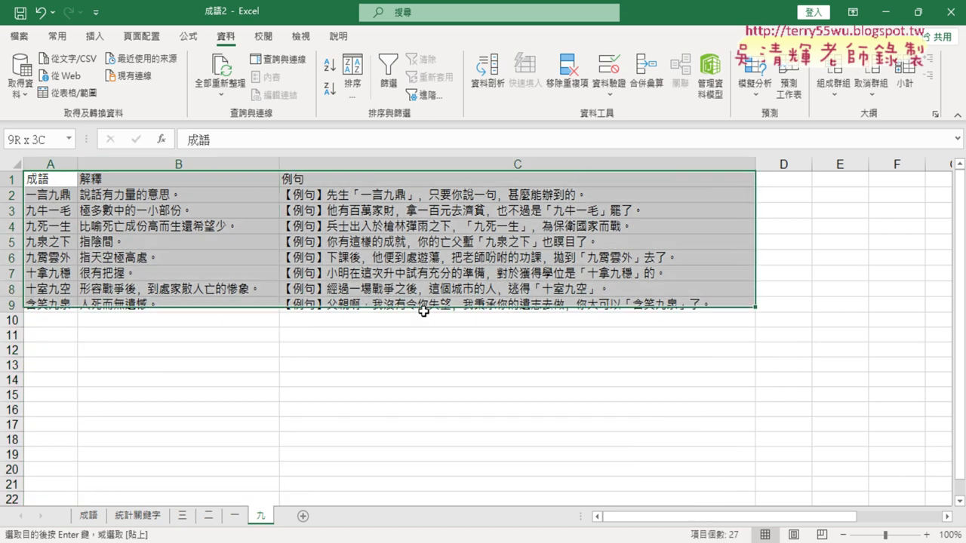
click(423, 315)
mouse_move(53, 181)
mouse_down()
mouse_move(169, 219)
mouse_move(352, 300)
mouse_up()
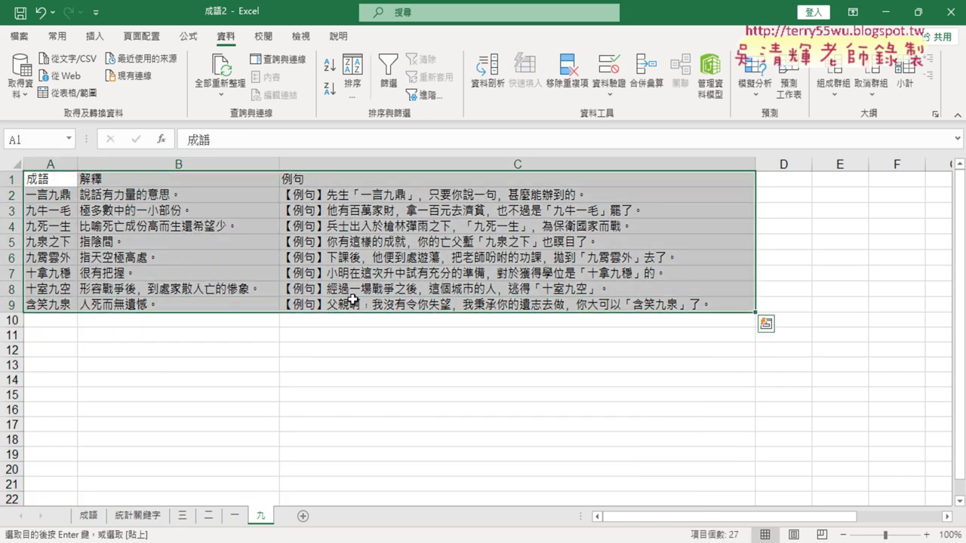
Apply All Borders to the table A1:C9
click(56, 36)
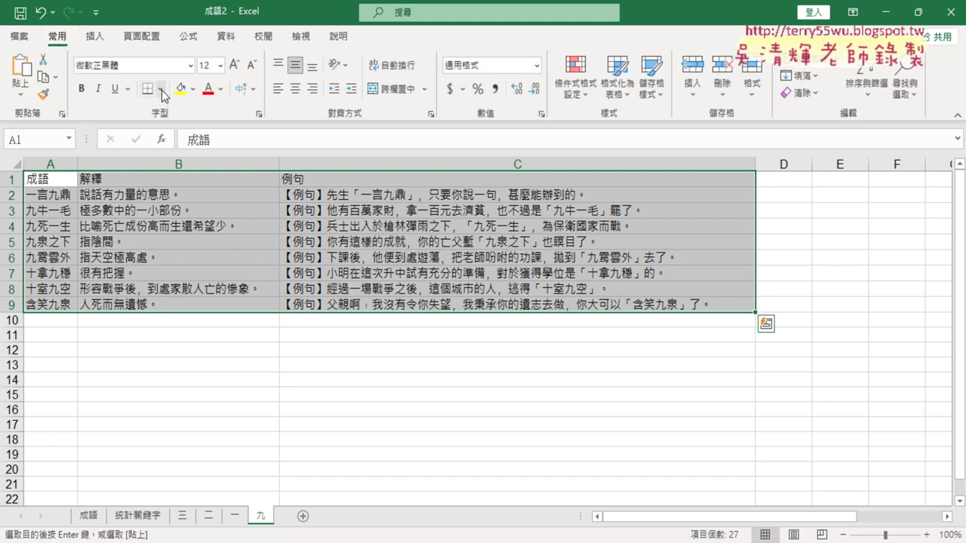
click(162, 89)
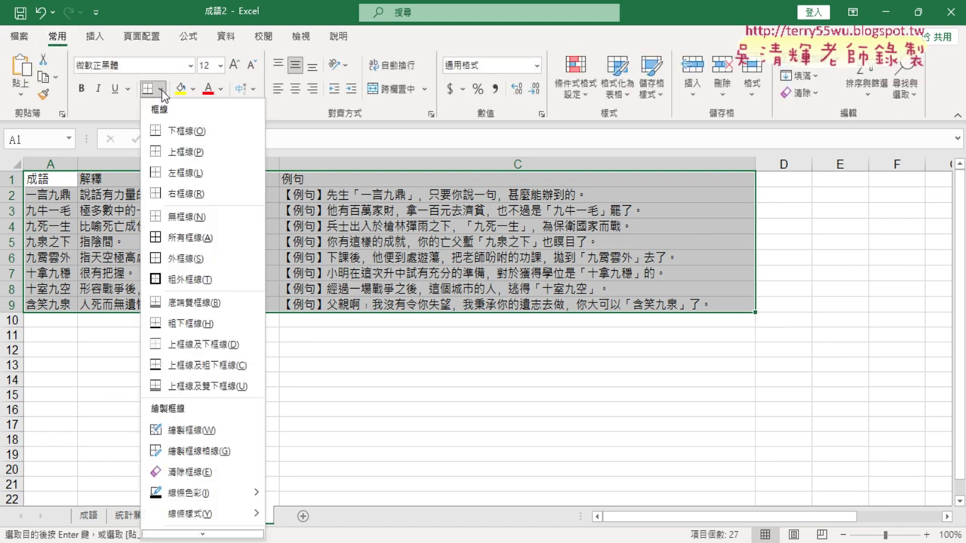
click(175, 240)
click(176, 242)
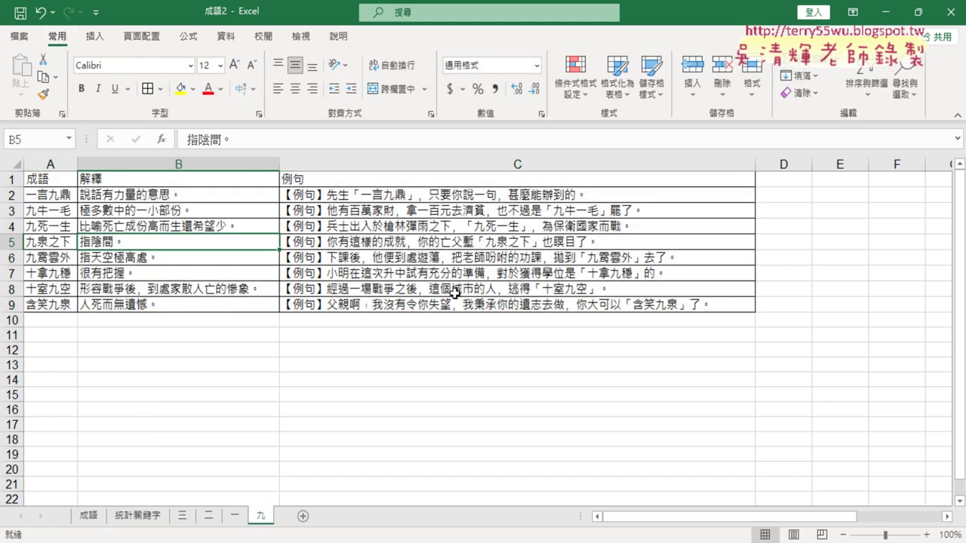
Give header row A1:C1 a yellow fill with red text, then return to 成語
drag(58, 181, 311, 187)
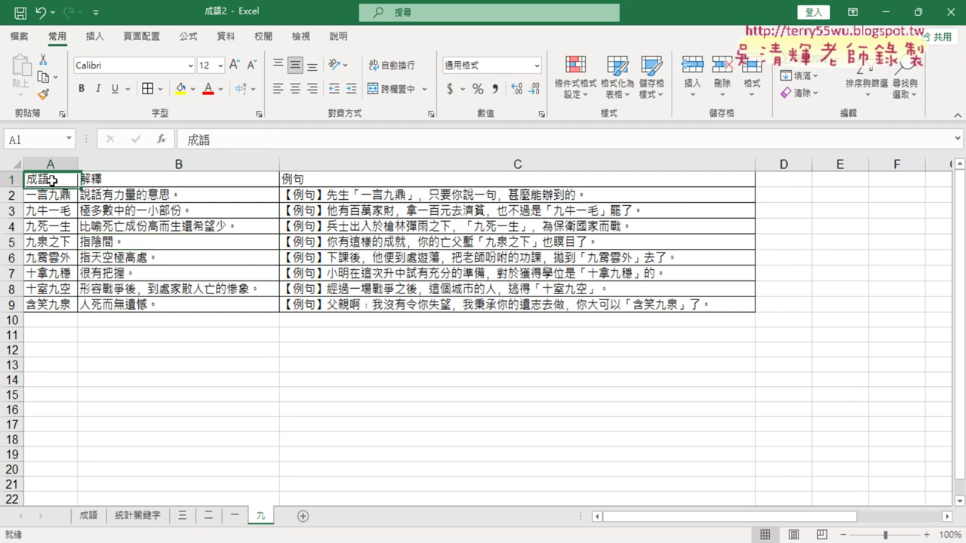
click(180, 88)
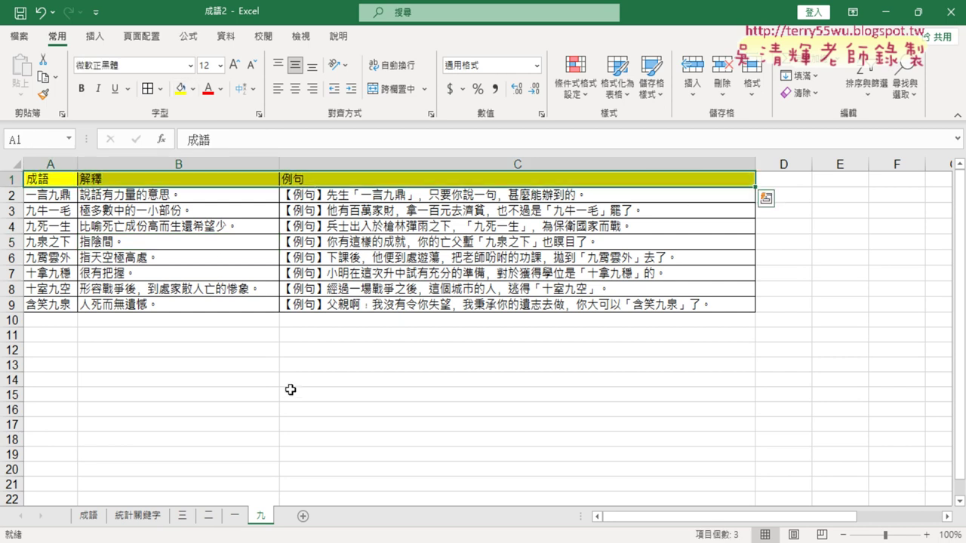
click(207, 88)
click(361, 399)
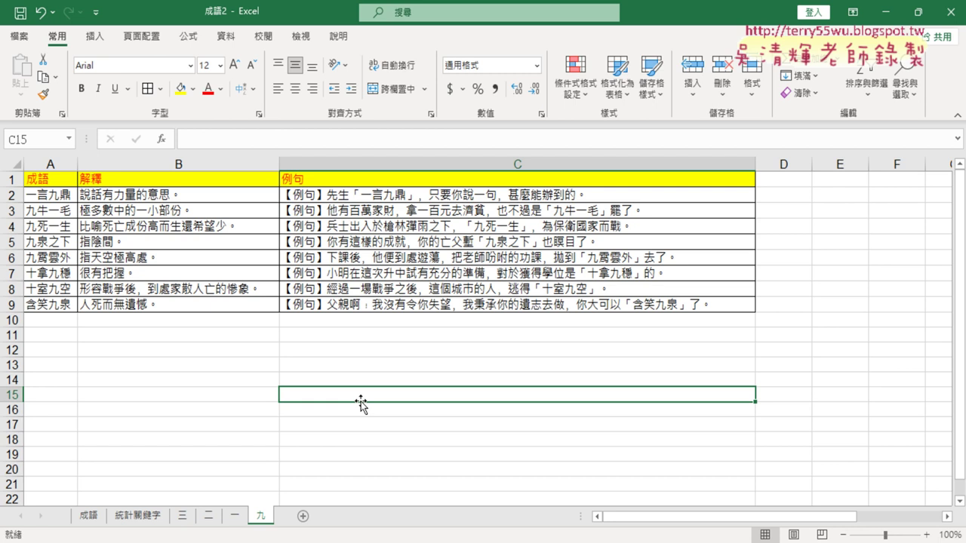
click(88, 516)
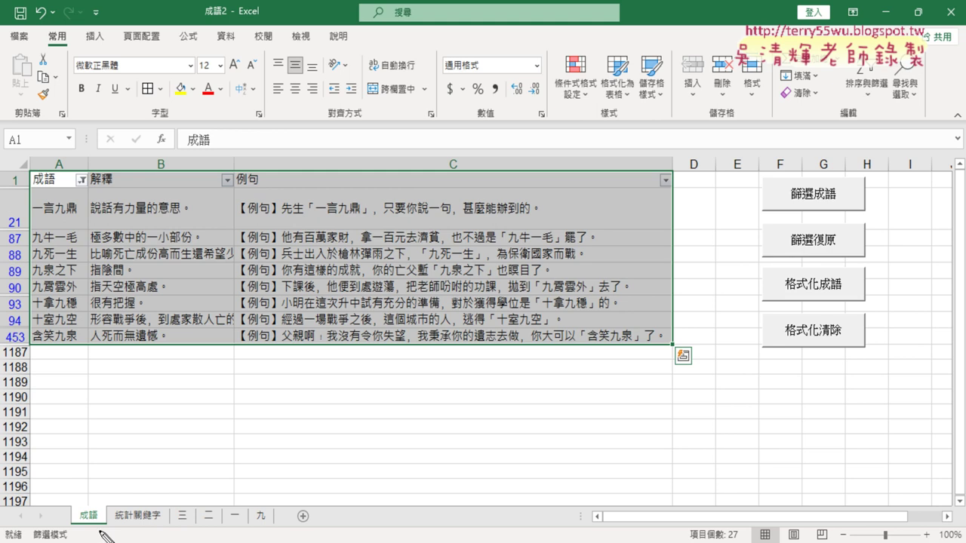
mouse_move(100, 530)
mouse_down()
mouse_move(66, 505)
mouse_move(111, 534)
mouse_up()
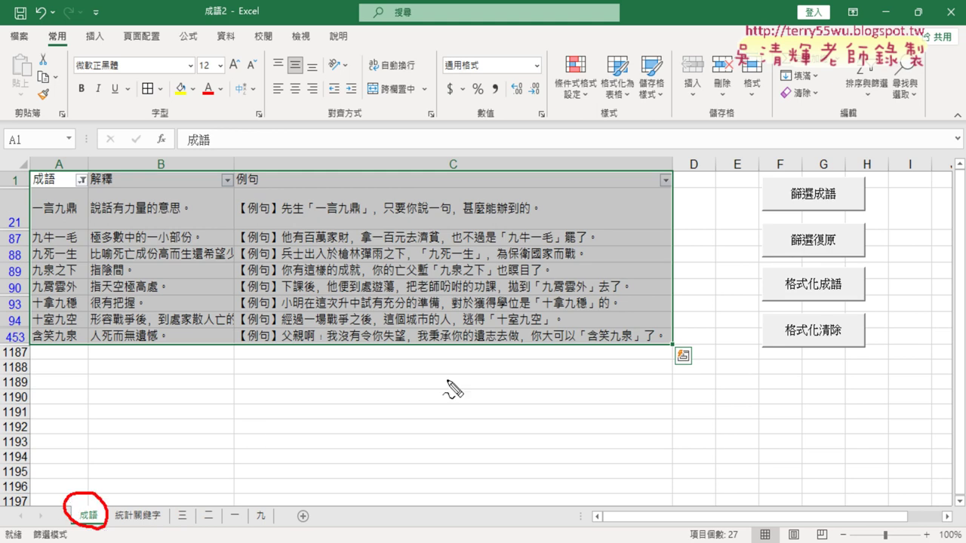
mouse_move(848, 200)
mouse_down()
mouse_move(759, 192)
mouse_move(833, 218)
mouse_up()
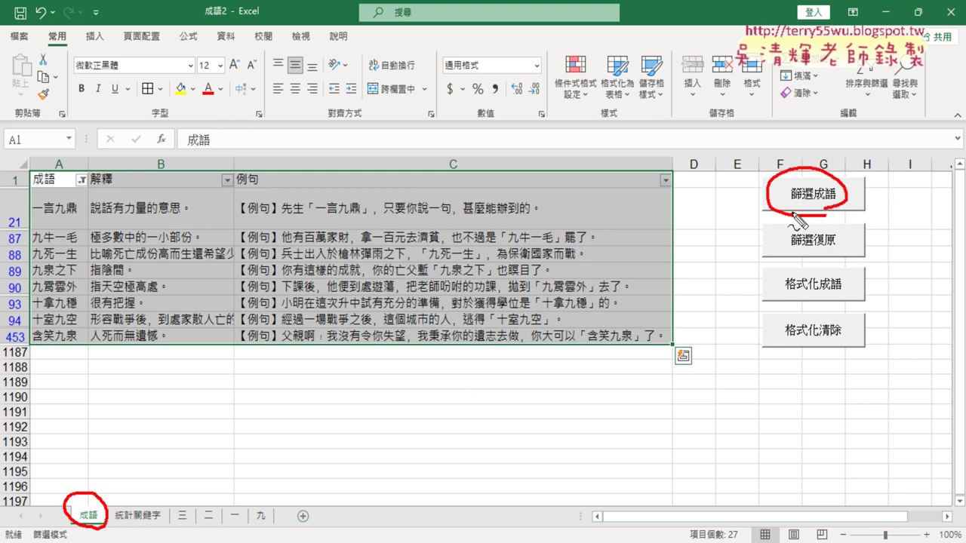
mouse_move(90, 483)
mouse_down()
mouse_move(92, 462)
mouse_move(260, 468)
mouse_move(264, 499)
mouse_move(273, 476)
mouse_up()
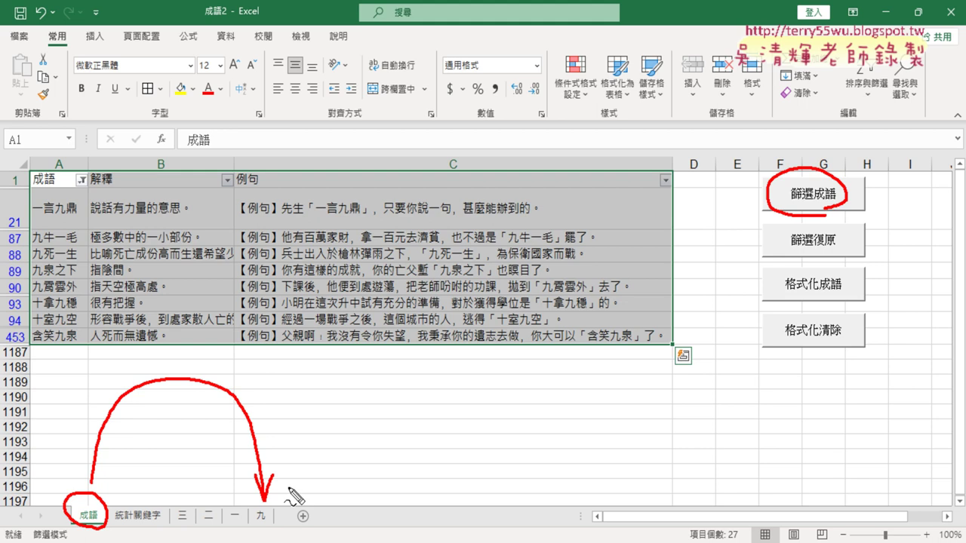
key(Escape)
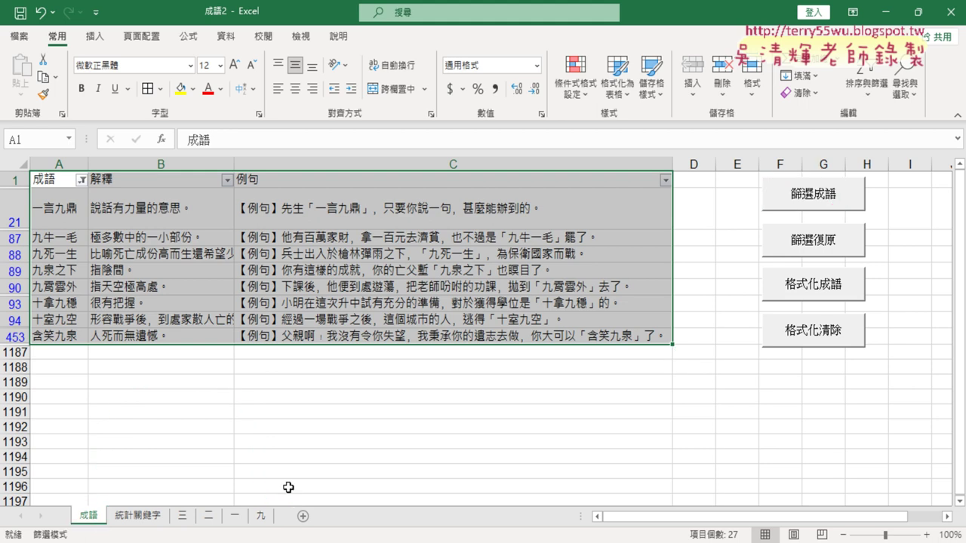
Run 篩選復原 to show the full idiom list, checking the 九 sheet before returning to 成語
click(810, 251)
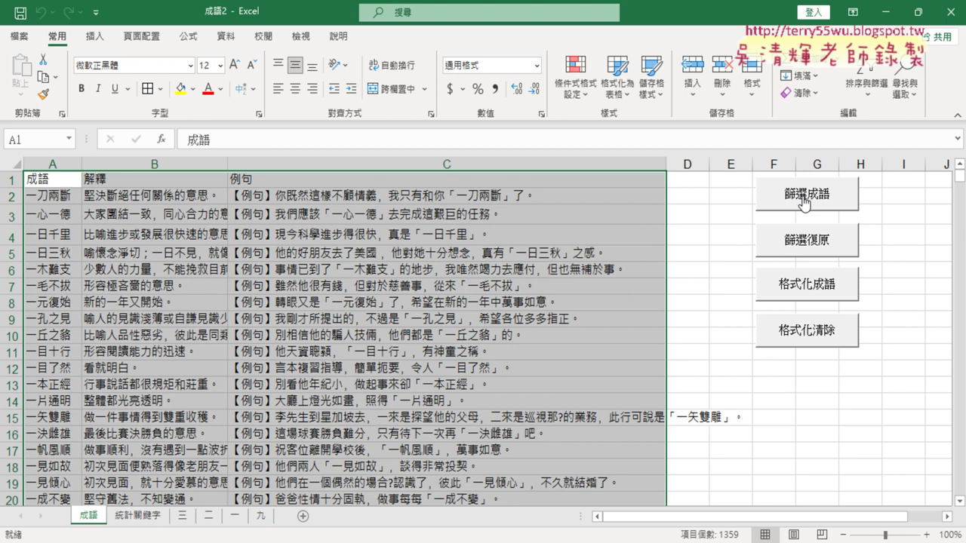
click(260, 516)
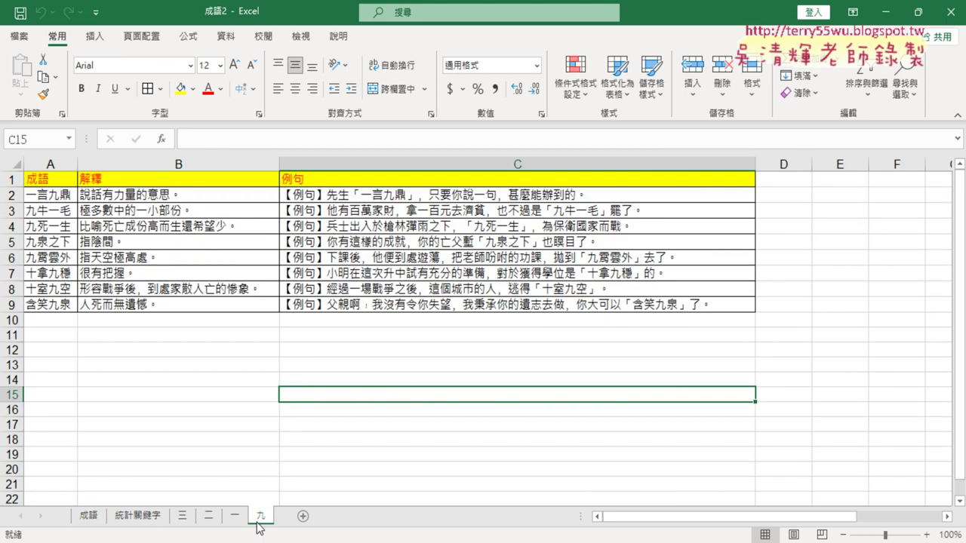
click(89, 516)
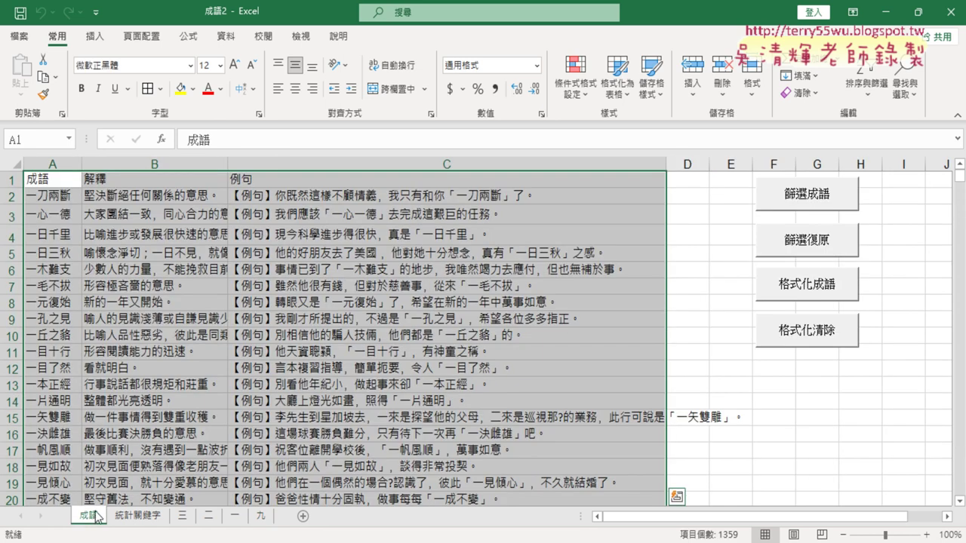
click(263, 517)
drag(265, 498, 259, 501)
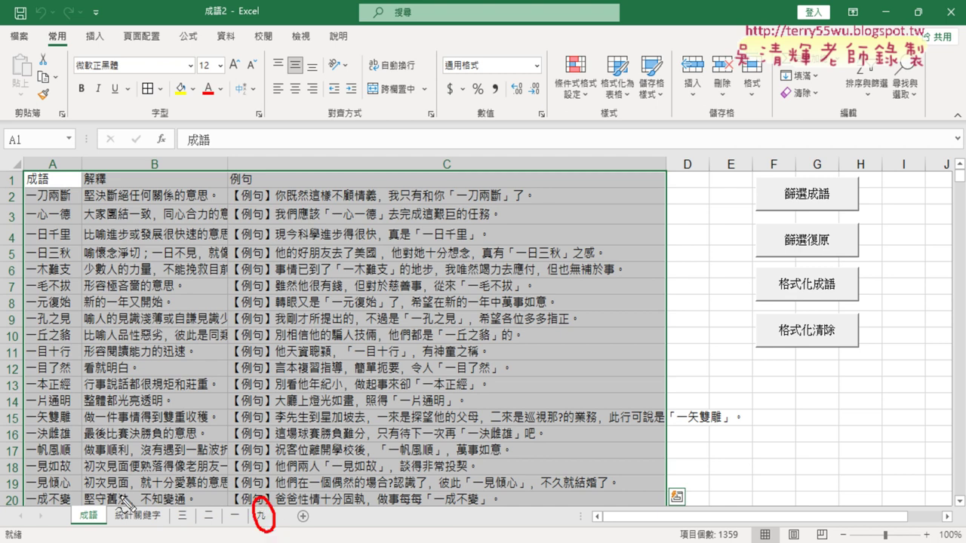
mouse_move(78, 504)
mouse_down()
mouse_move(256, 498)
mouse_move(264, 479)
mouse_up()
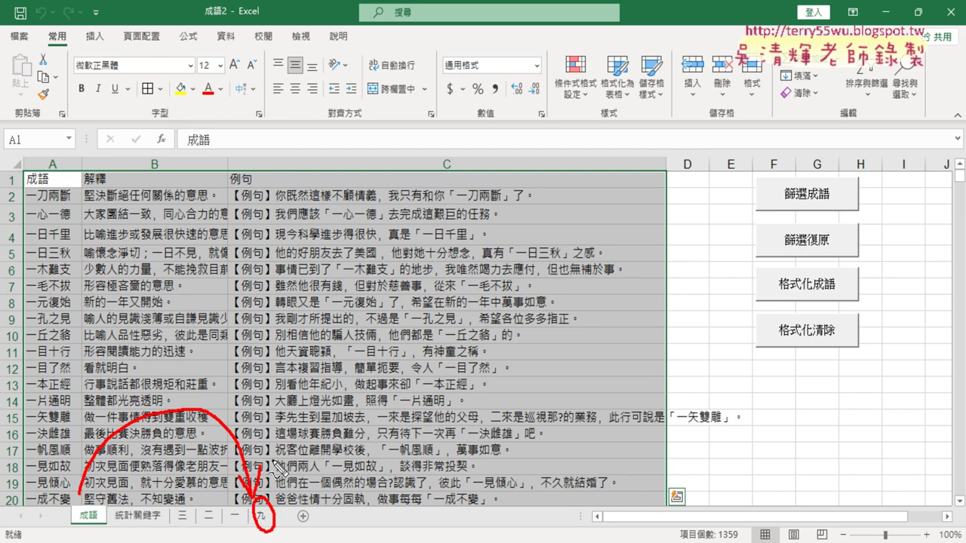
key(Escape)
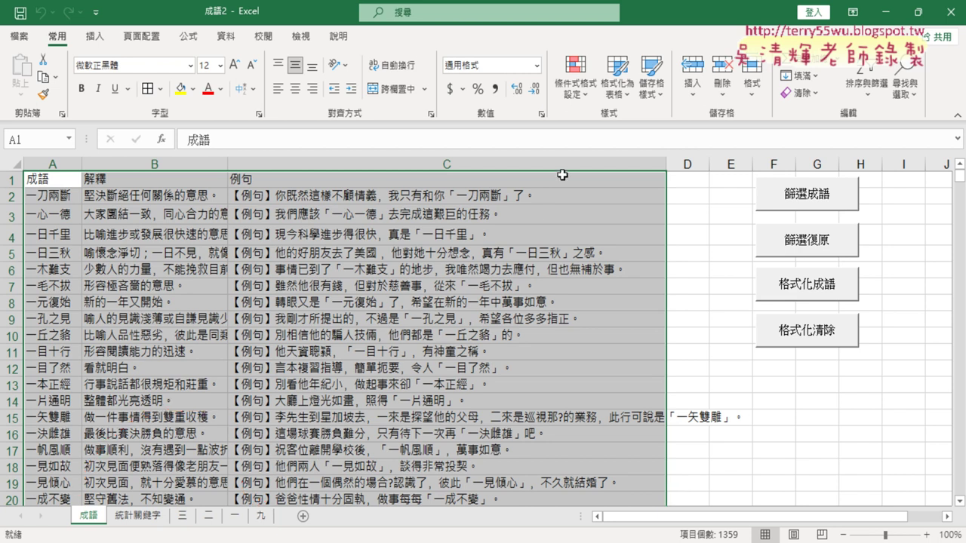
Edit the 篩選成語 button's macro through 指定巨集 and maximize the Module3 code window
right_click(797, 206)
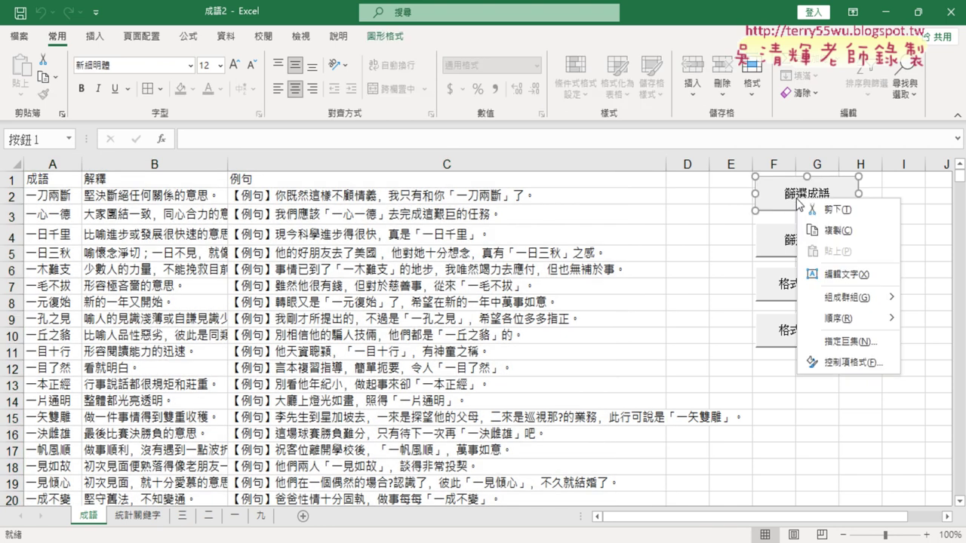
click(835, 342)
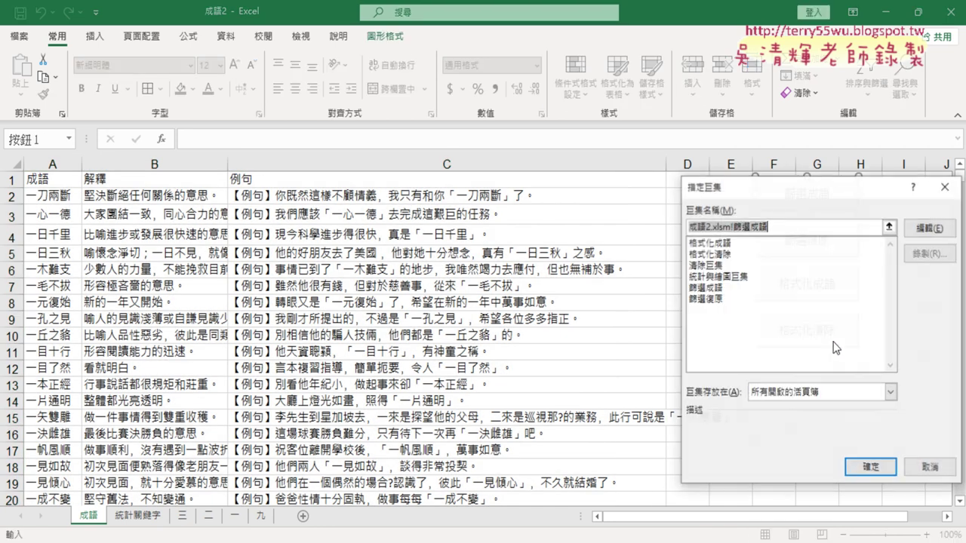
click(939, 229)
double_click(498, 154)
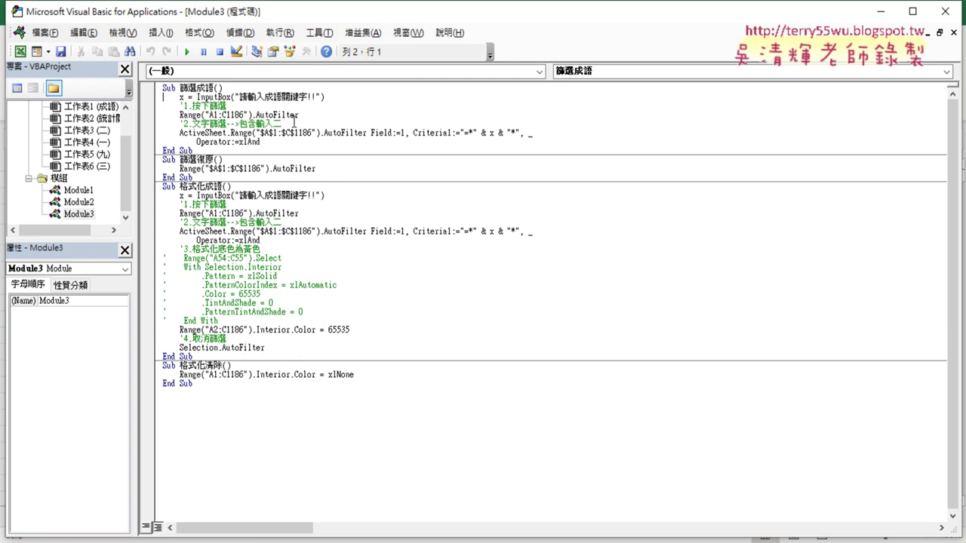
Set the VBA editor's code font size to 12 in Editor Format options
click(332, 38)
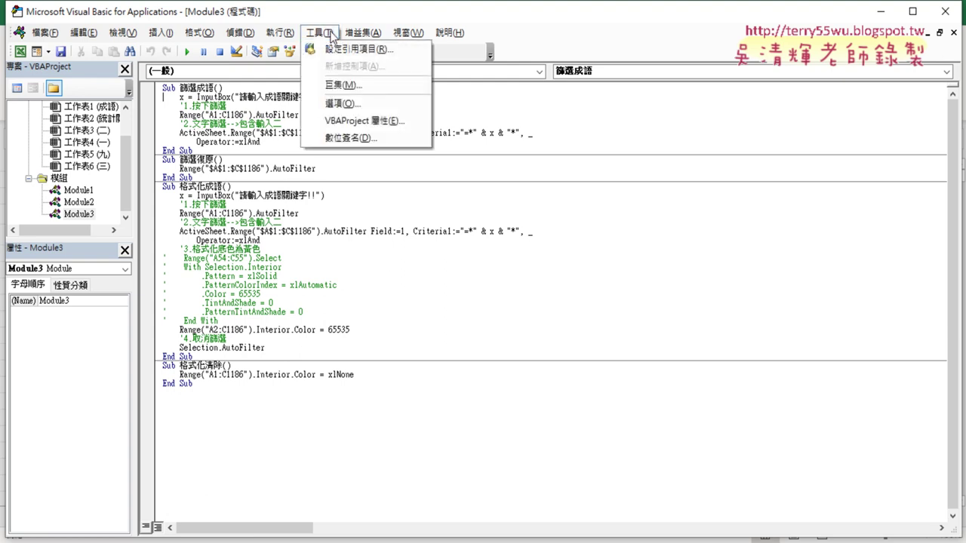
click(355, 110)
click(398, 132)
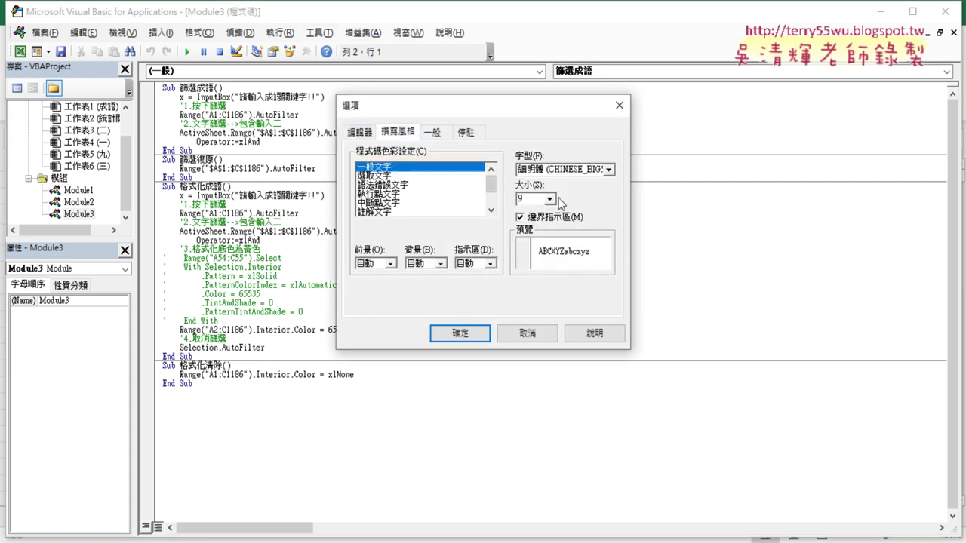
click(549, 199)
click(532, 238)
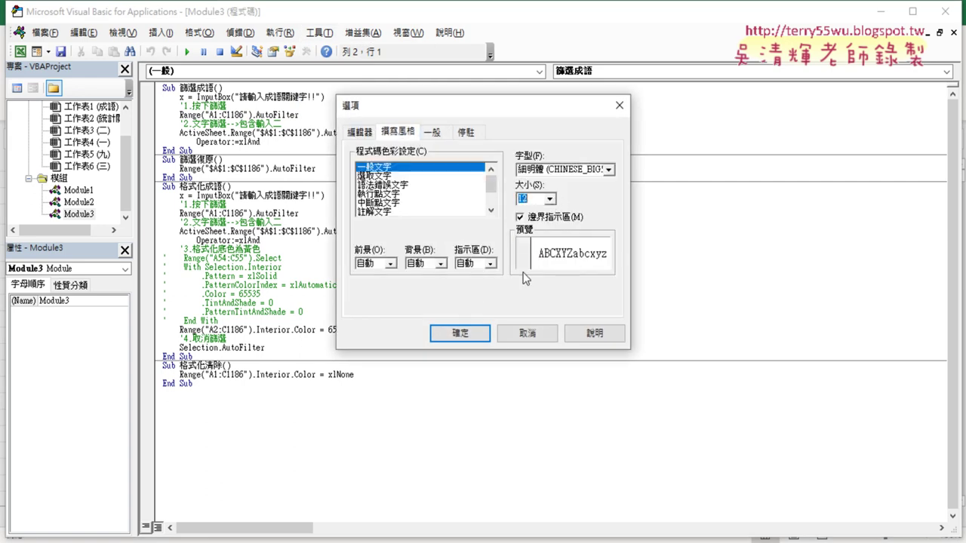
click(460, 333)
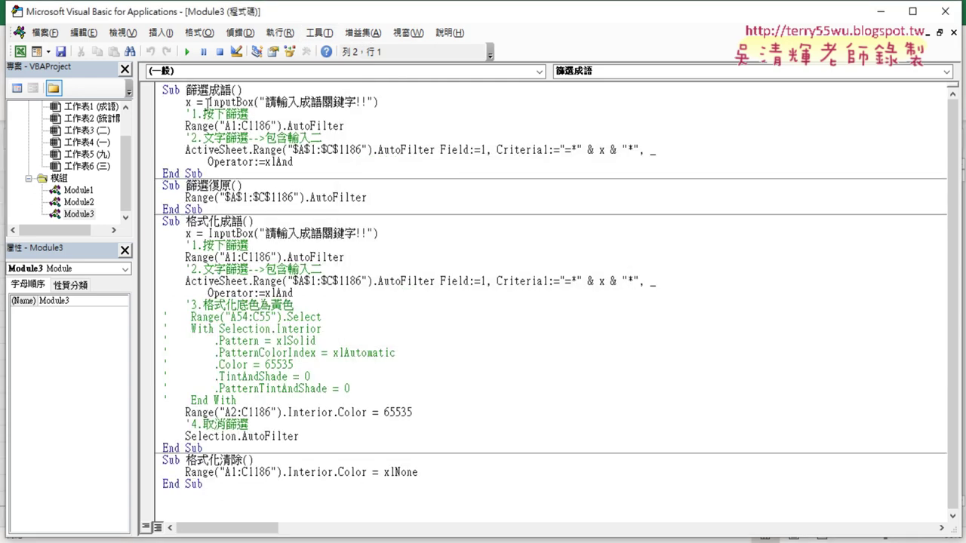
Delete the '1.按下篩選 comment and its Range("A1:C1186").AutoFilter line
drag(209, 102, 378, 104)
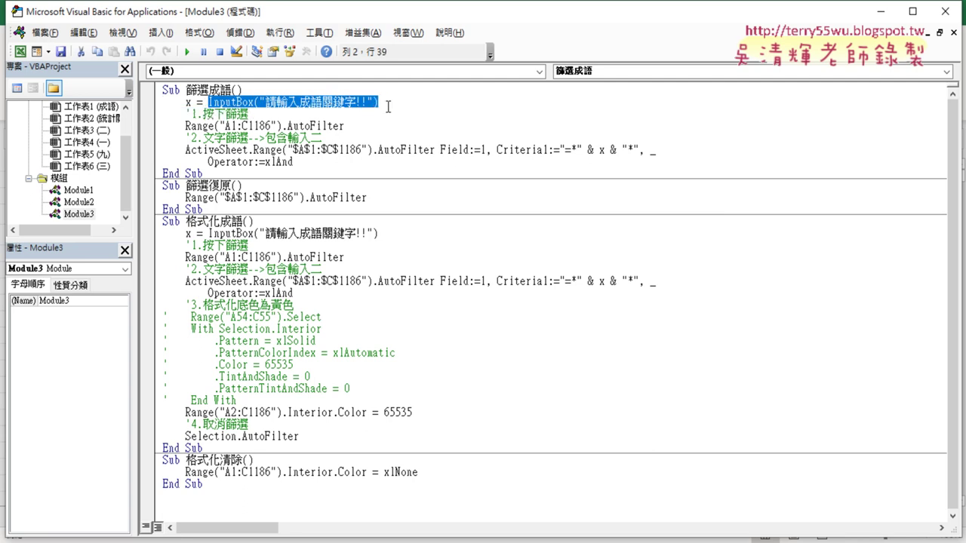
double_click(186, 102)
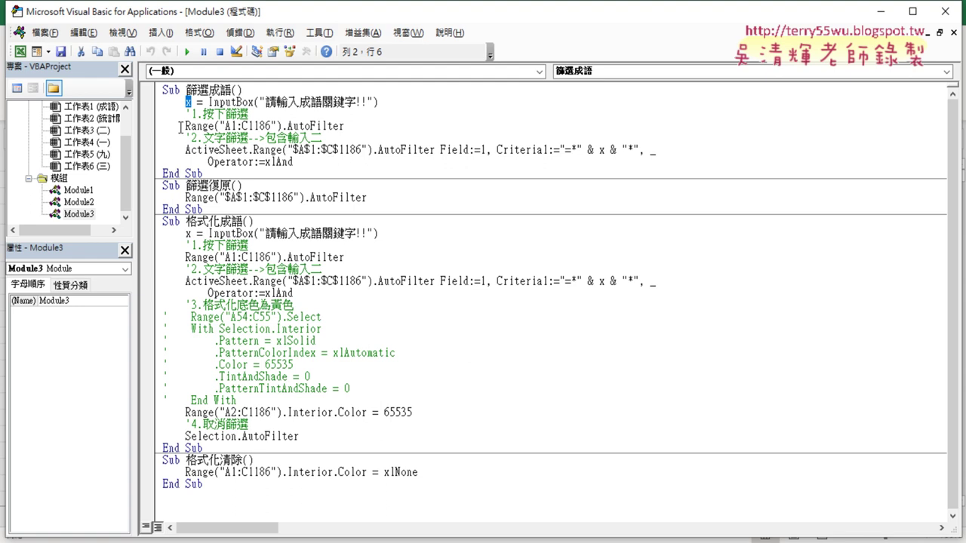
drag(346, 126, 149, 121)
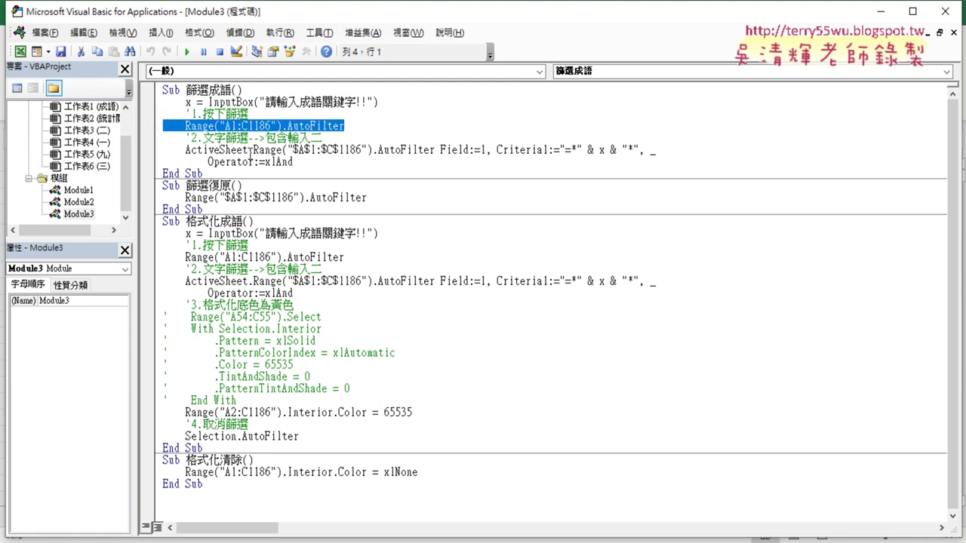
drag(355, 126, 149, 123)
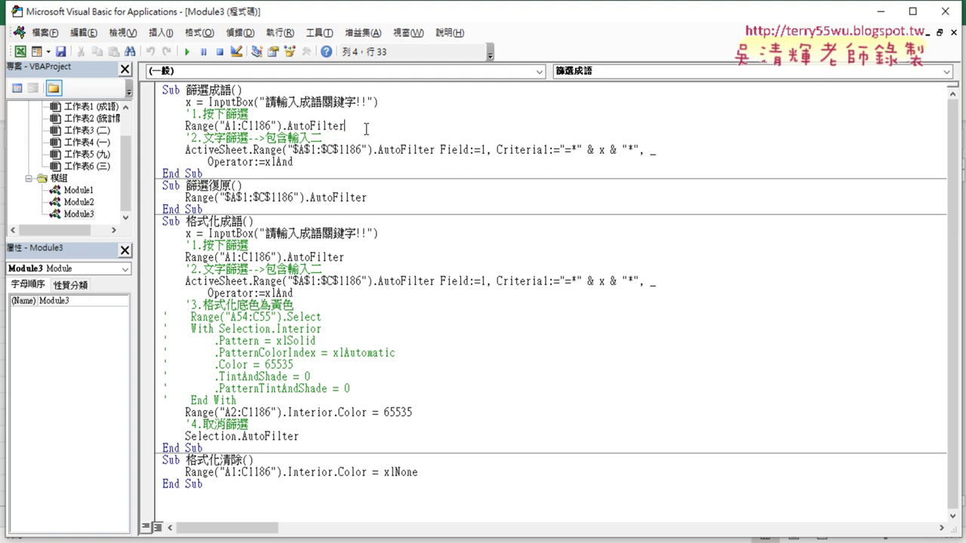
click(322, 128)
drag(367, 126, 157, 114)
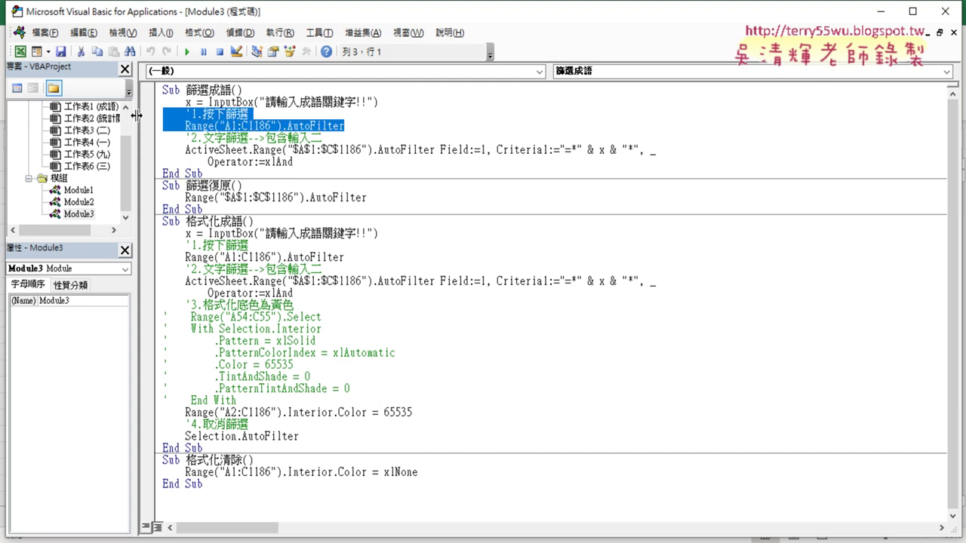
key(Delete)
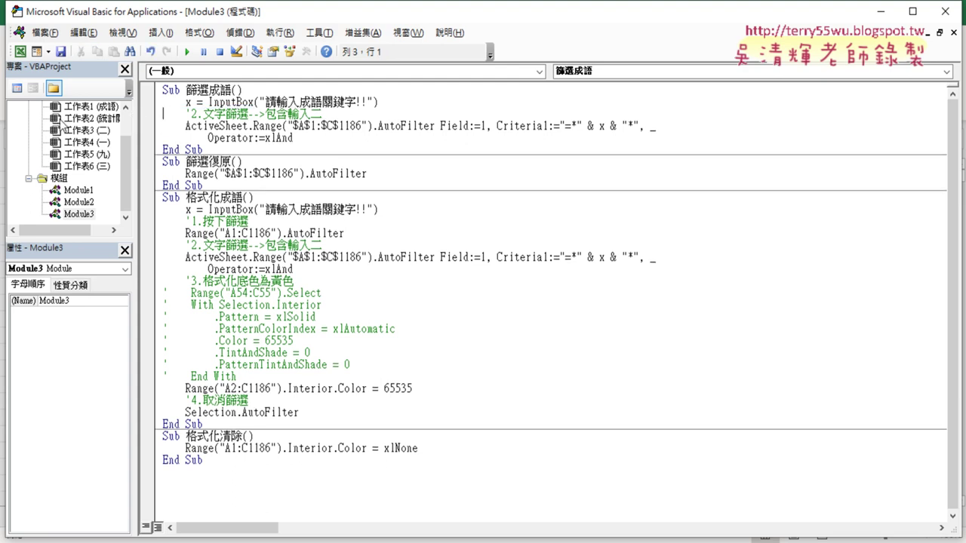
Review the 2.文字篩選 comment line and restore the editor window size
drag(332, 115, 153, 113)
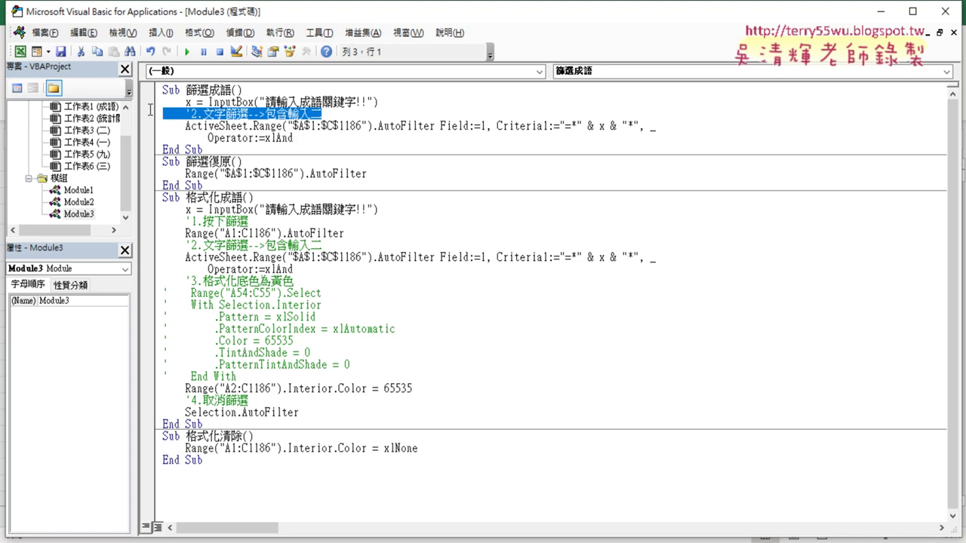
click(335, 145)
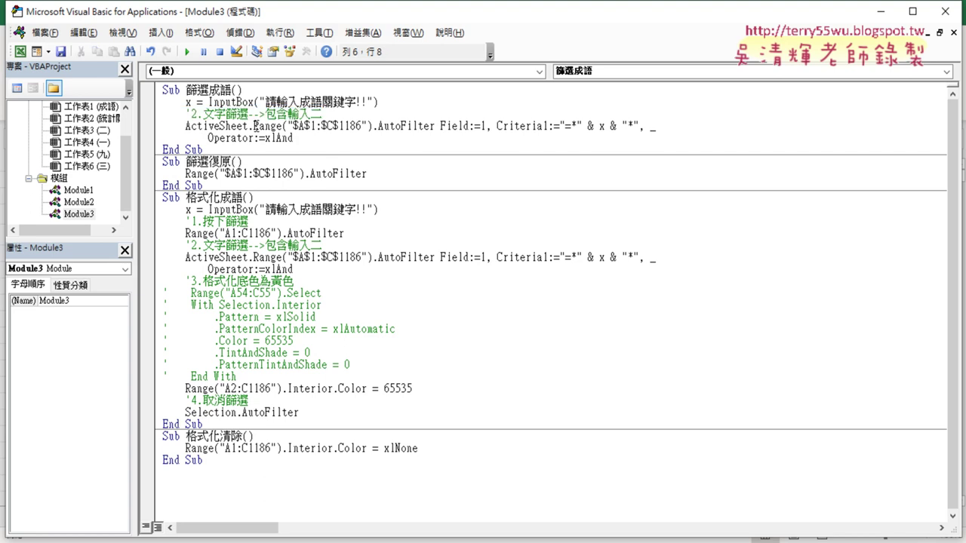
double_click(267, 16)
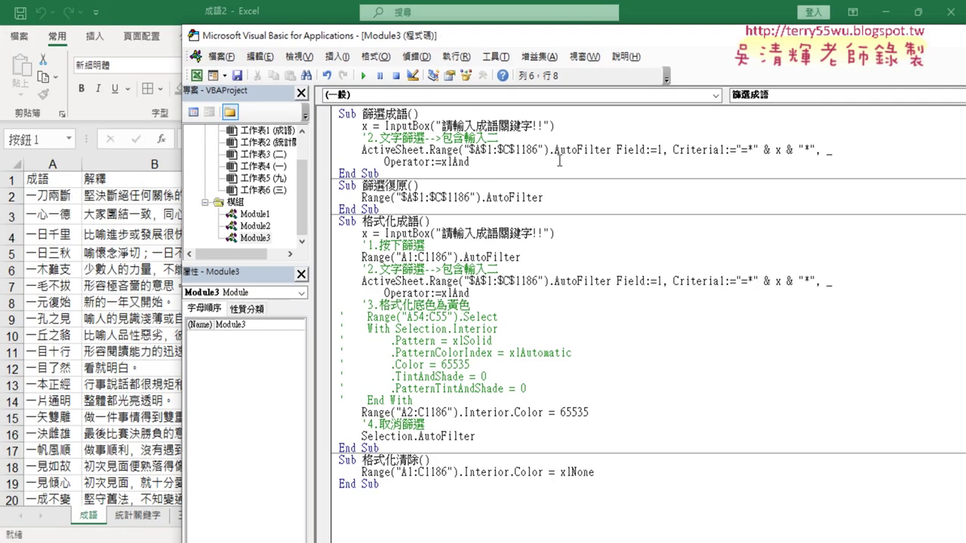
Highlight the AutoFilter, Field:=1 and "*" & x & "*" criteria parts of the ActiveSheet line
drag(554, 149, 612, 149)
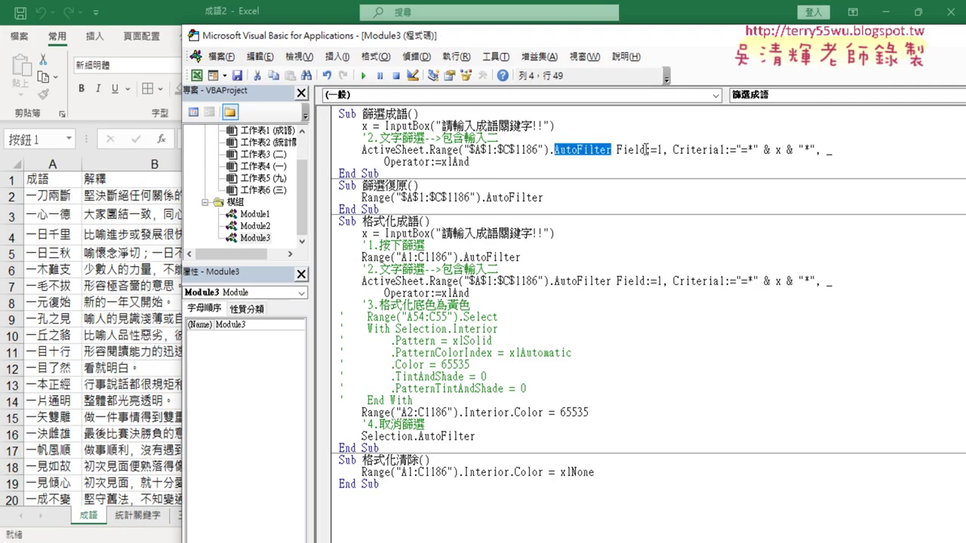
drag(616, 150, 662, 149)
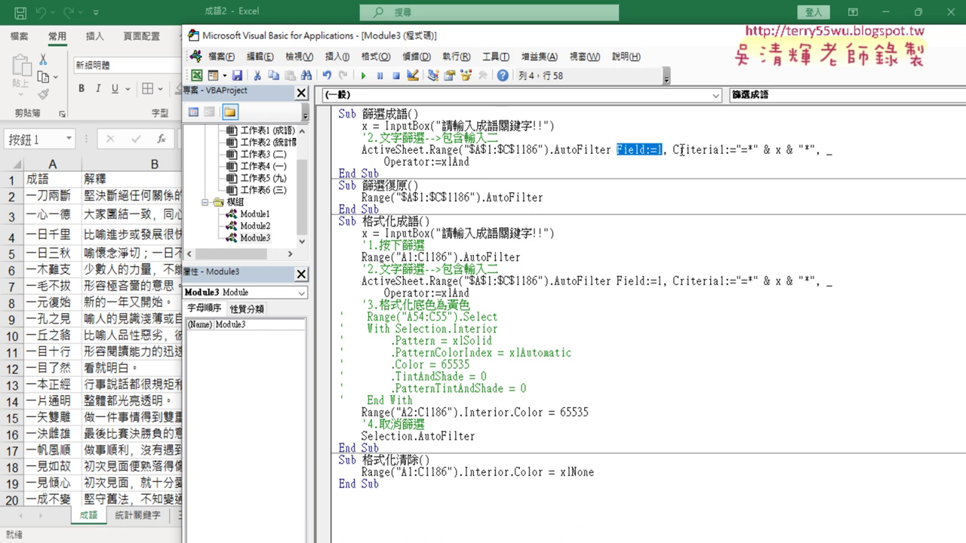
drag(673, 150, 726, 150)
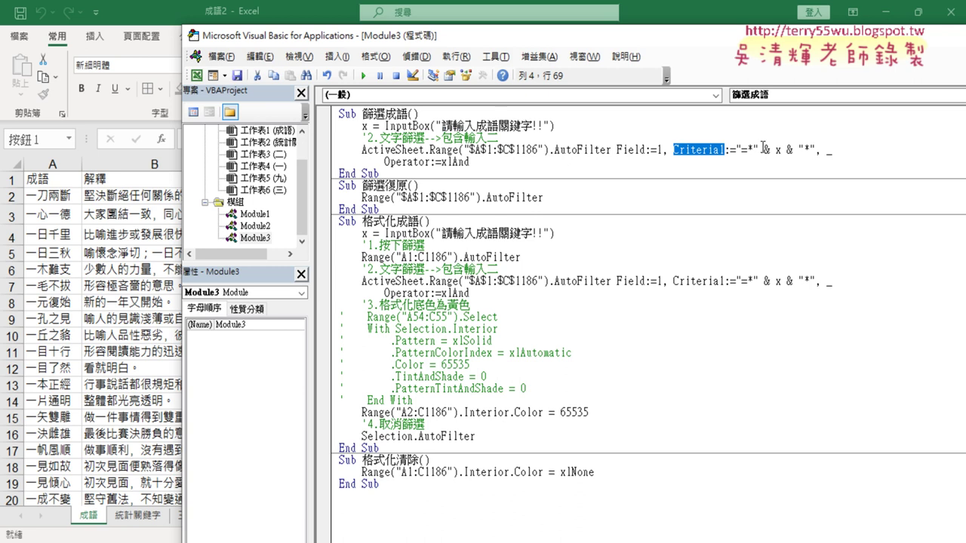
drag(736, 150, 813, 150)
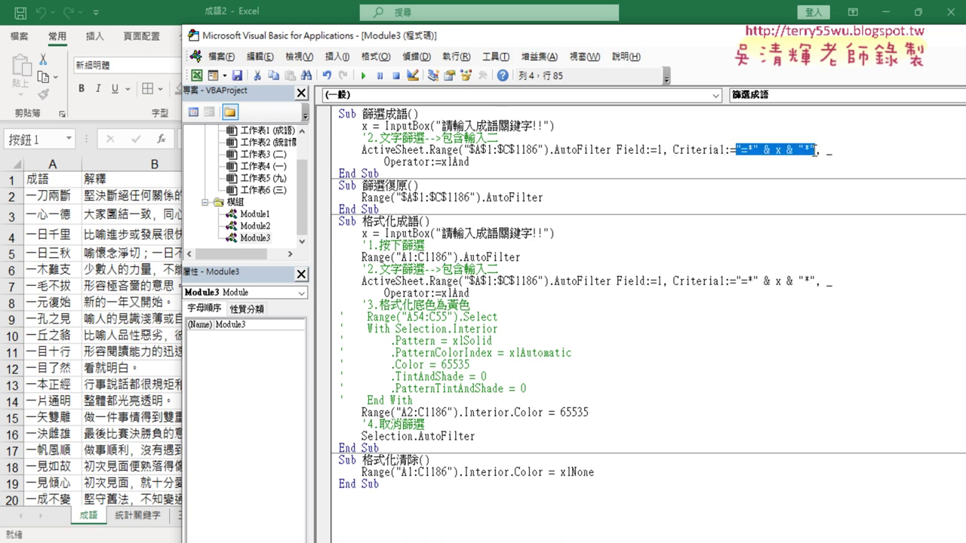
Delete the trailing line continuation and Operator:=xlAnd argument
click(830, 150)
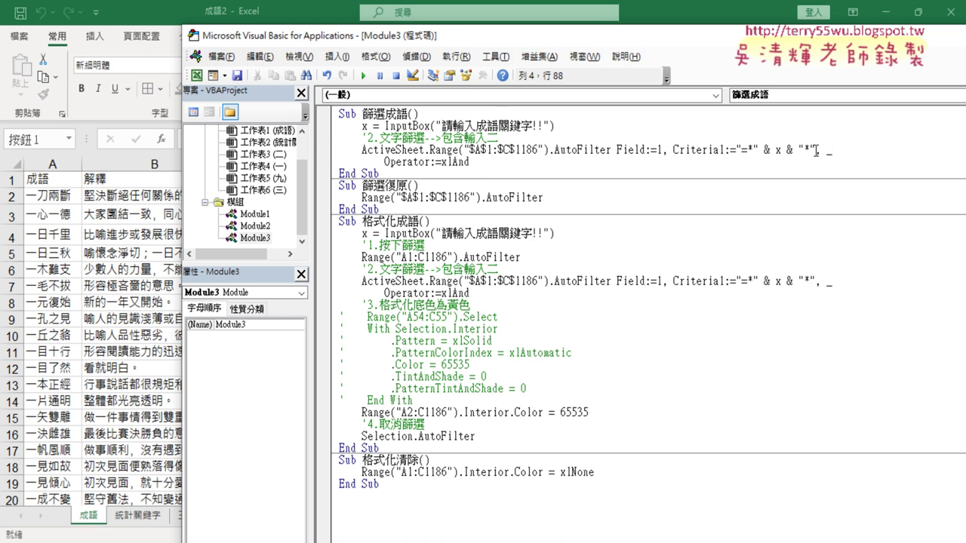
drag(815, 150, 820, 158)
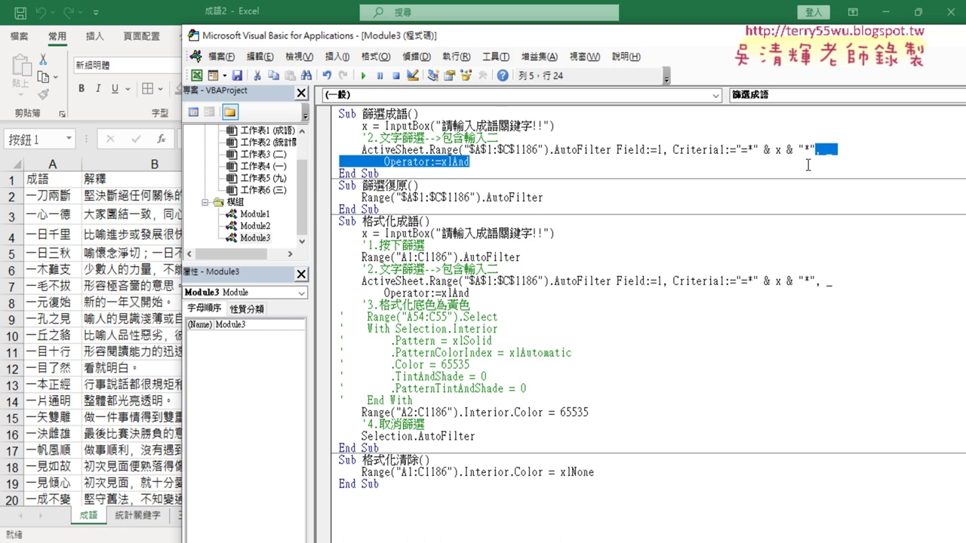
key(Delete)
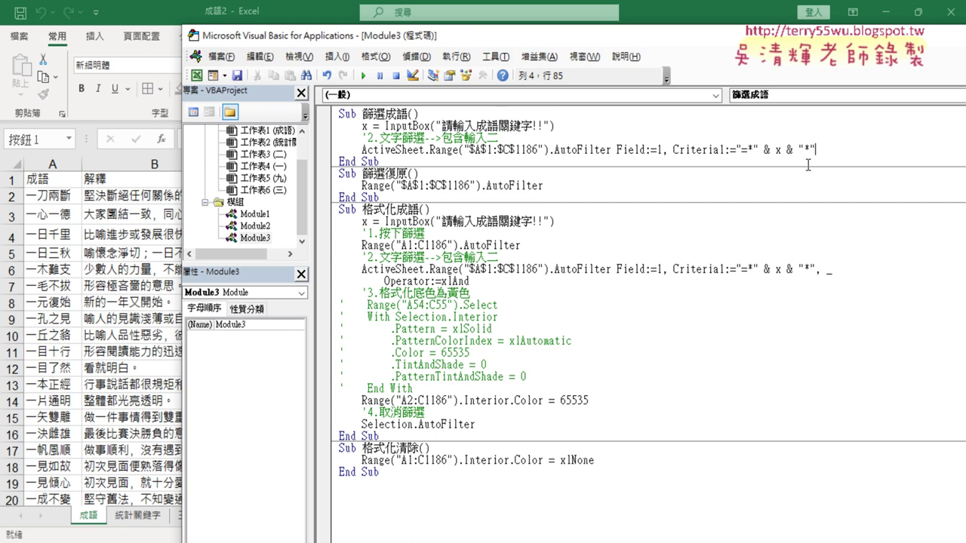
click(76, 351)
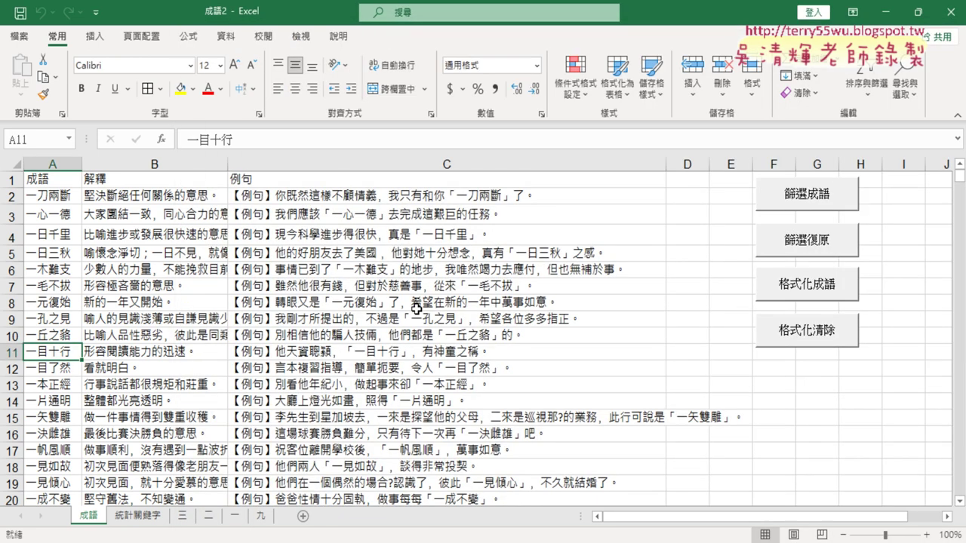
click(808, 292)
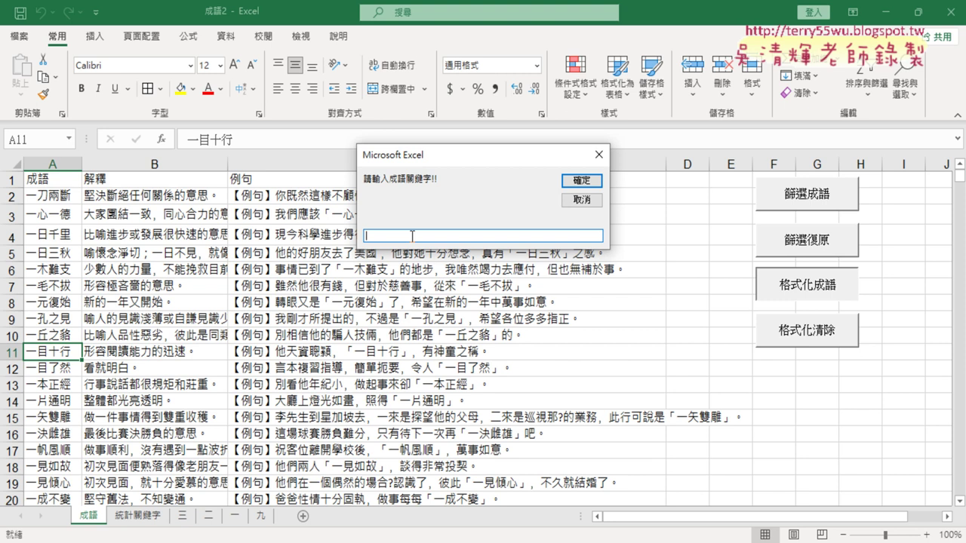
text(三)
click(579, 181)
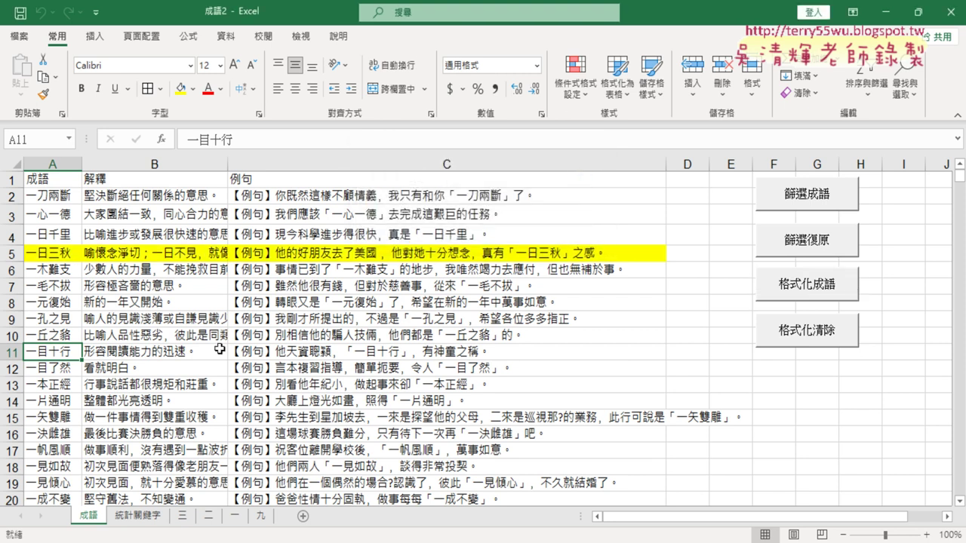
scroll(377, 294, down, 2)
scroll(375, 302, down, 3)
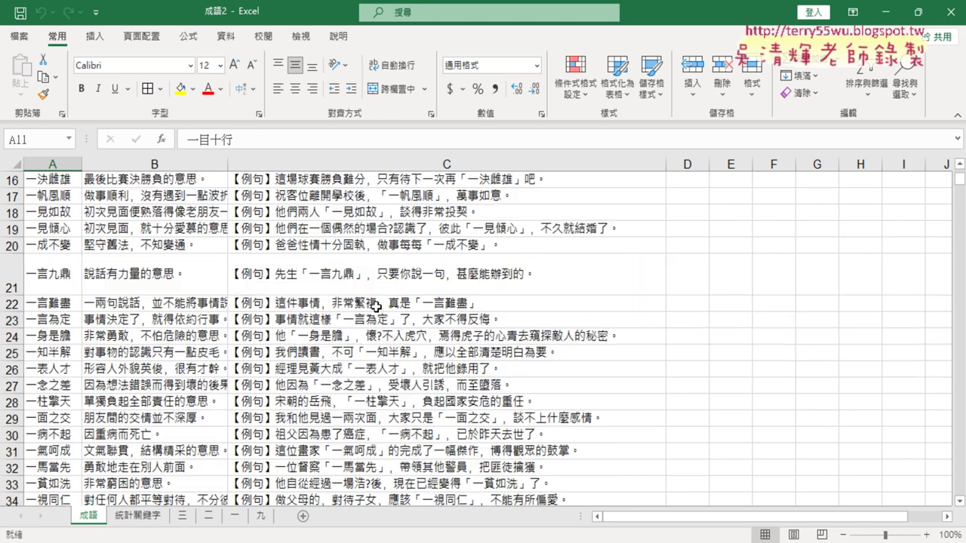
scroll(375, 310, down, 5)
scroll(375, 309, down, 3)
scroll(373, 311, down, 7)
scroll(372, 310, down, 4)
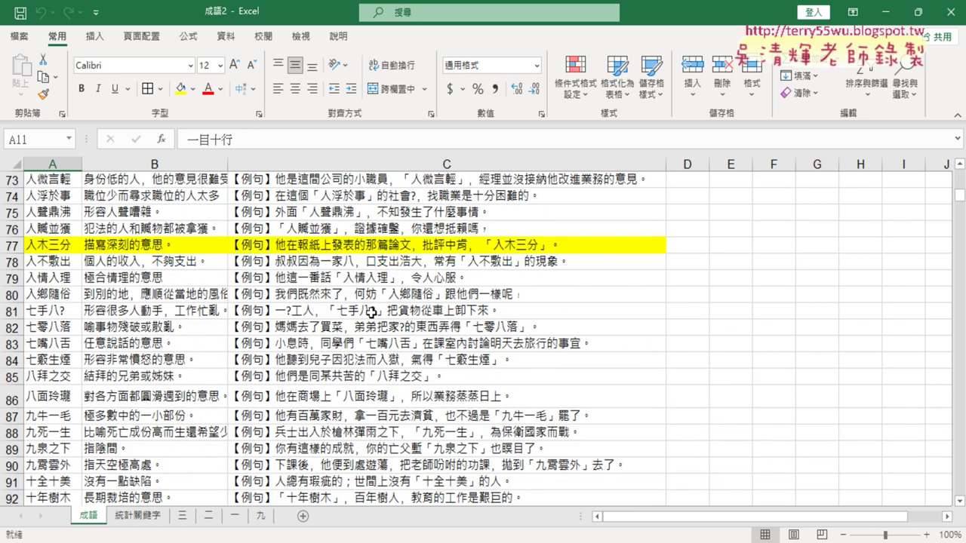
scroll(370, 311, up, 1)
scroll(370, 311, up, 11)
scroll(371, 311, up, 10)
scroll(371, 311, up, 2)
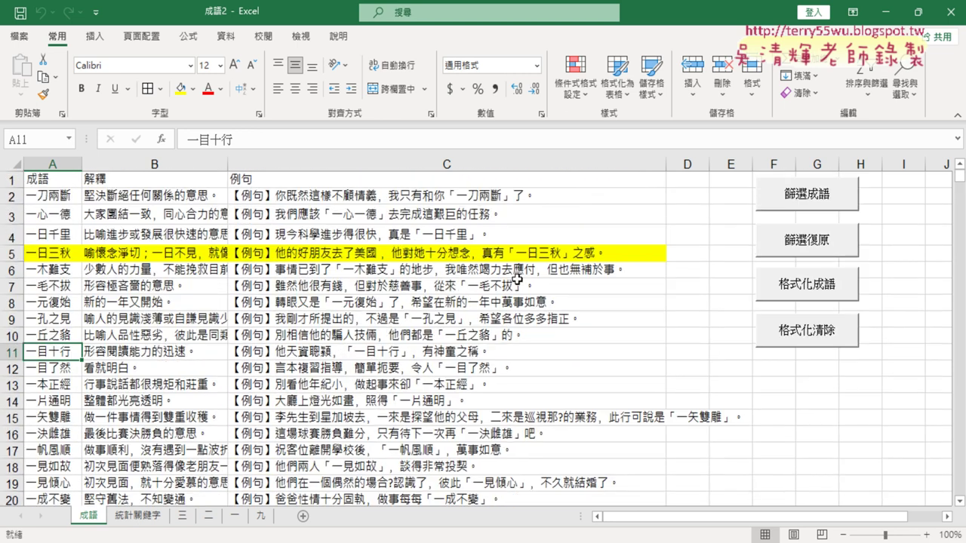
click(811, 338)
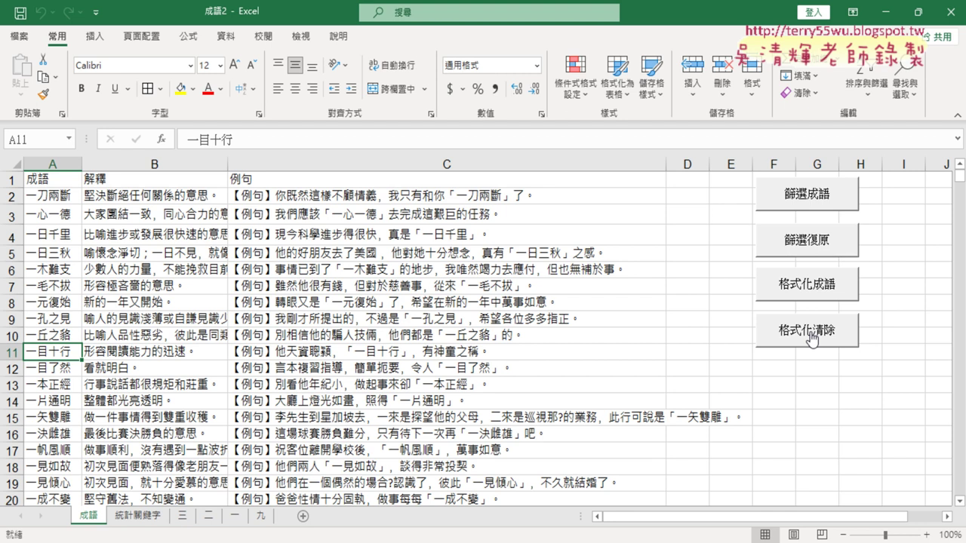
Run the 統計與繪圖巨集 macro on the 統計關鍵字 sheet to build keyword counts and chart, then return to 成語
click(134, 521)
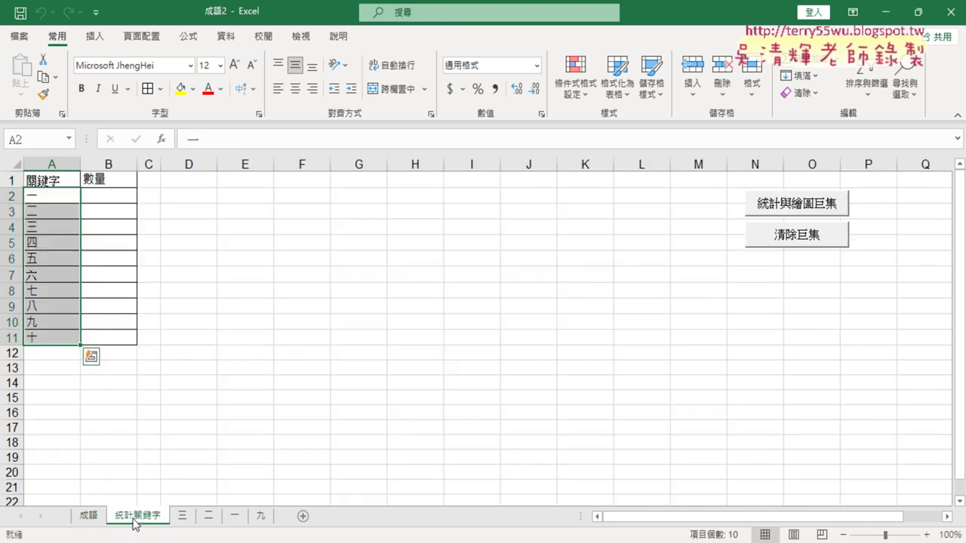
click(787, 204)
click(90, 516)
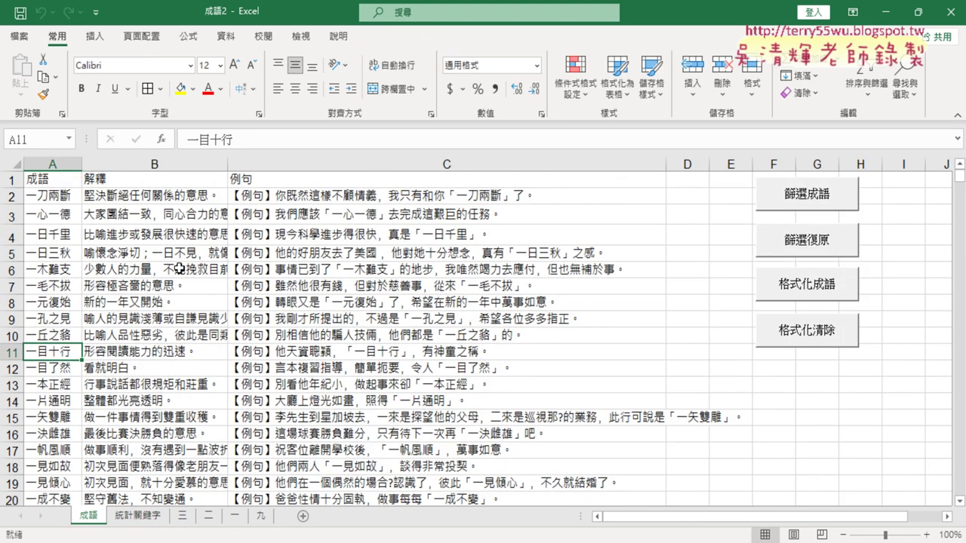